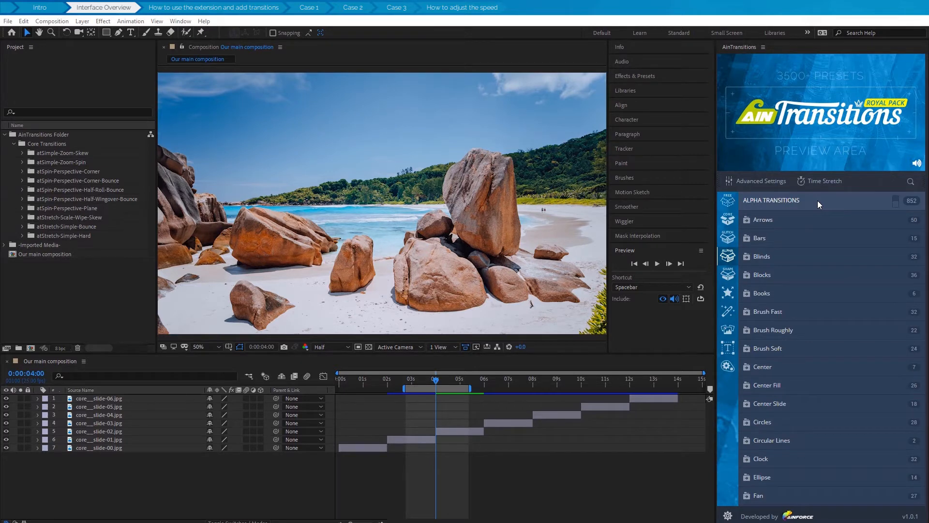
Preview sample transitions from the Alpha Transitions groups, including Arrows, Bars, Blocks, Books, Brush Fast, Brush Roughly and Brush Soft
{"action": "mouse_move", "coordinate": [758, 220]}
{"action": "mouse_move", "coordinate": [759, 242]}
{"action": "mouse_move", "coordinate": [762, 277]}
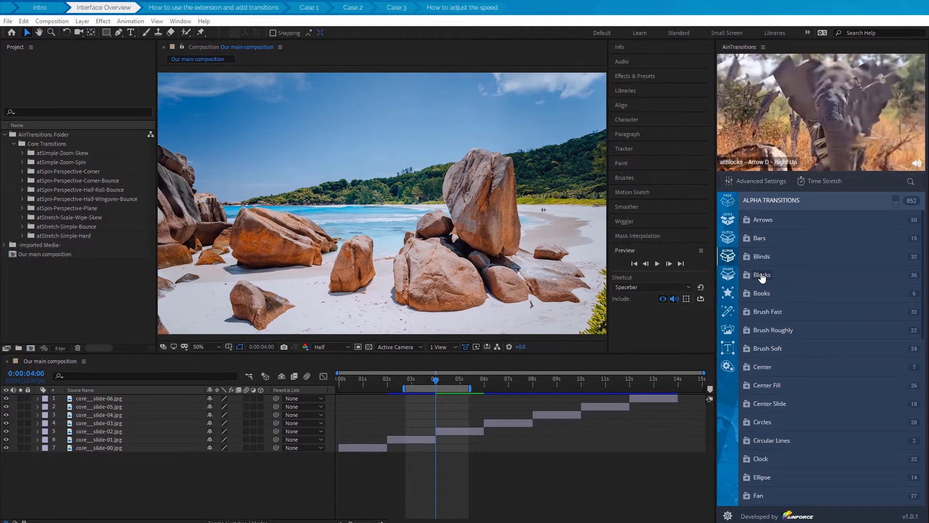
{"action": "mouse_move", "coordinate": [764, 293]}
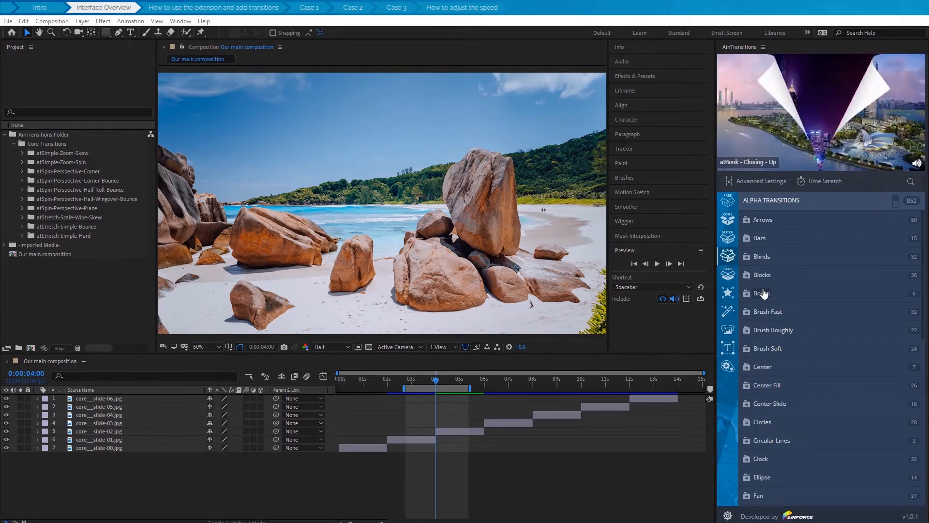
{"action": "mouse_move", "coordinate": [766, 315]}
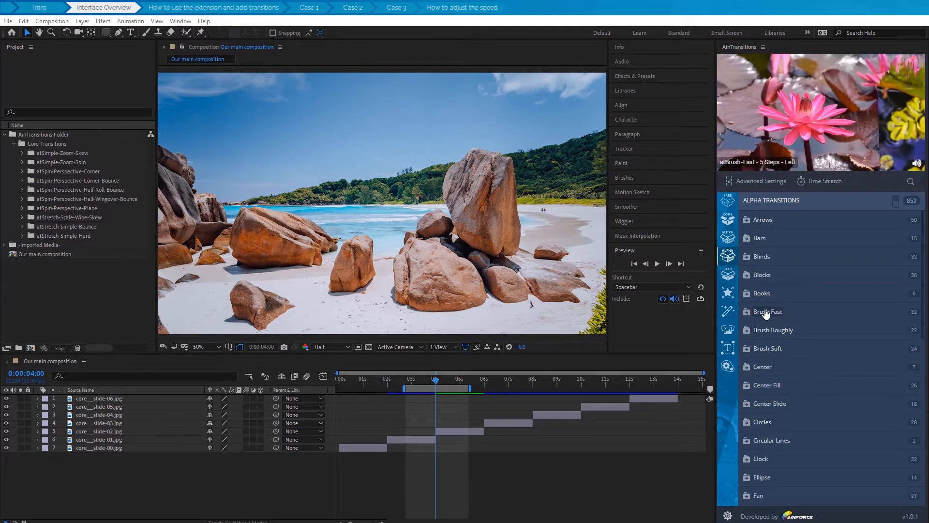
{"action": "mouse_move", "coordinate": [768, 333]}
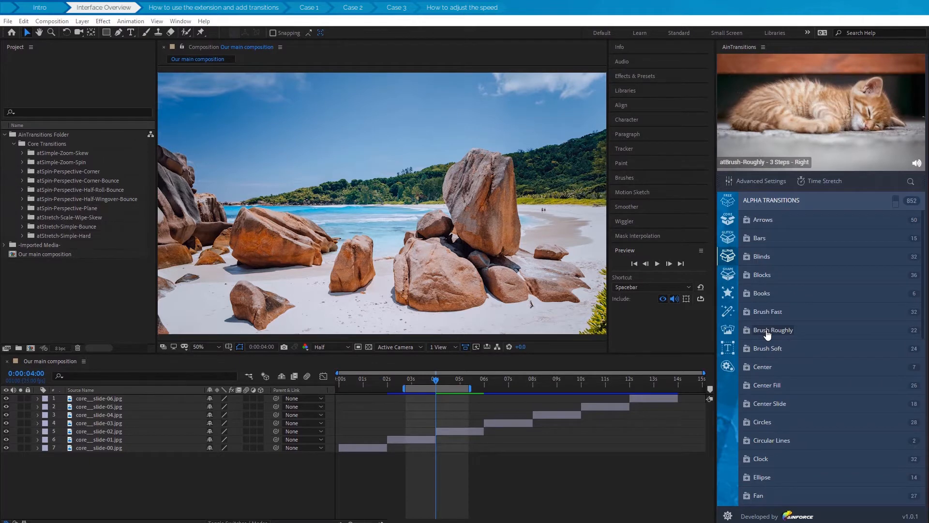
{"action": "mouse_move", "coordinate": [767, 352]}
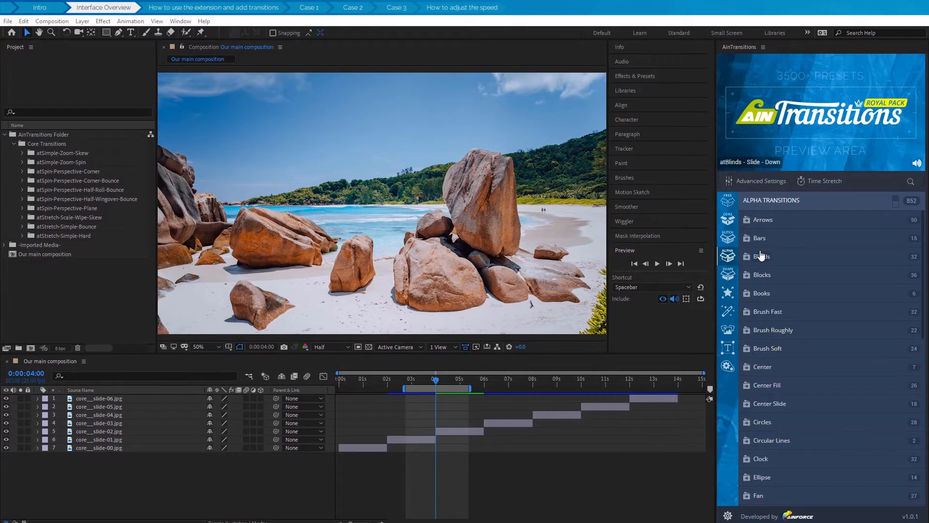
Browse the presets of all expanded Core Transitions groups, then collapse the groups again
{"action": "left_click", "coordinate": [726, 221]}
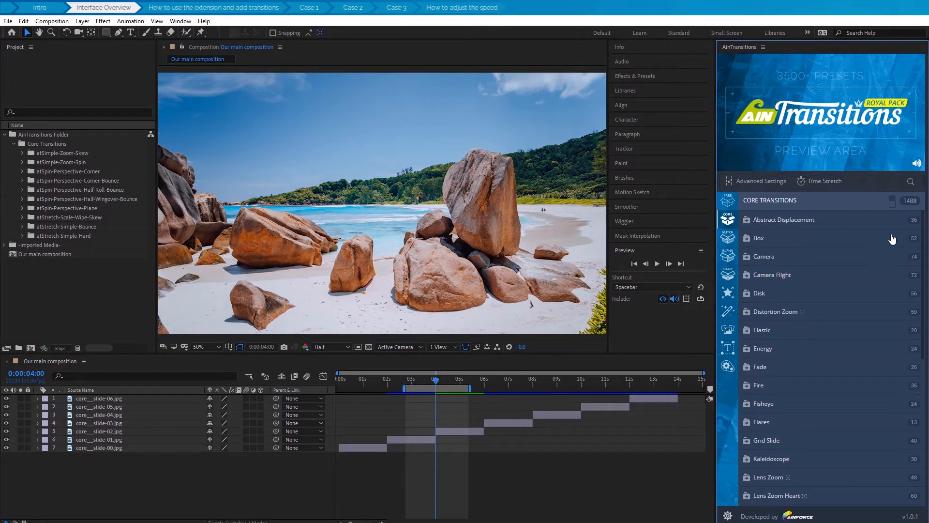
{"action": "left_click", "coordinate": [892, 201]}
{"action": "scroll", "coordinate": [875, 256], "scroll_direction": "down", "scroll_amount": 5}
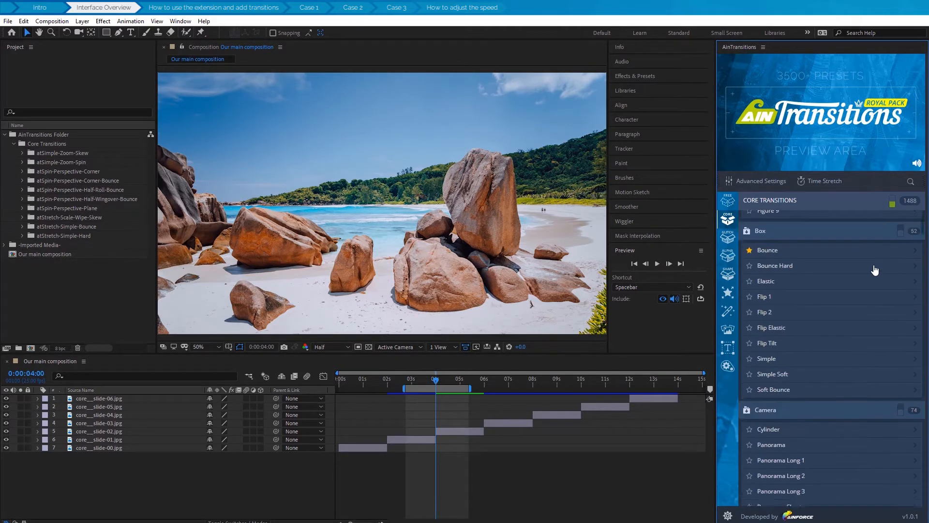
{"action": "scroll", "coordinate": [875, 273], "scroll_direction": "down", "scroll_amount": 10}
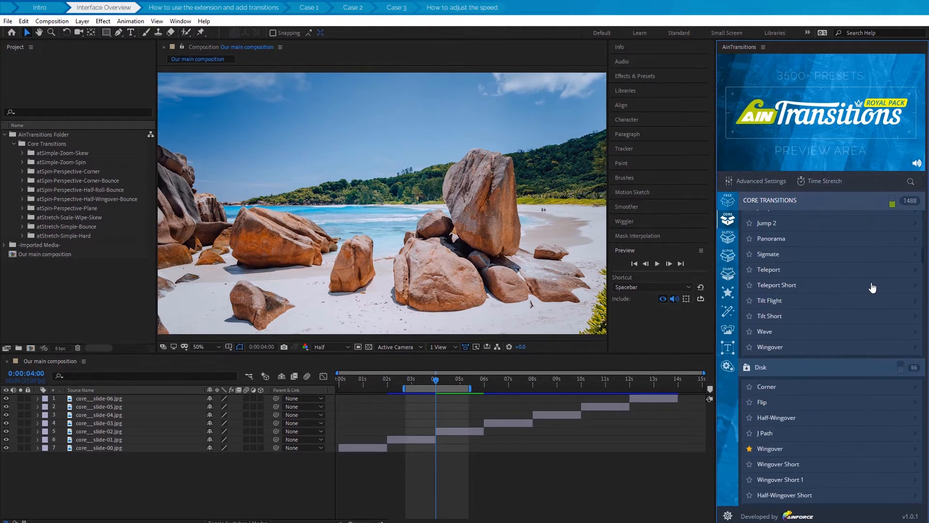
{"action": "scroll", "coordinate": [875, 290], "scroll_direction": "down", "scroll_amount": 9}
{"action": "scroll", "coordinate": [920, 272], "scroll_direction": "down", "scroll_amount": 1}
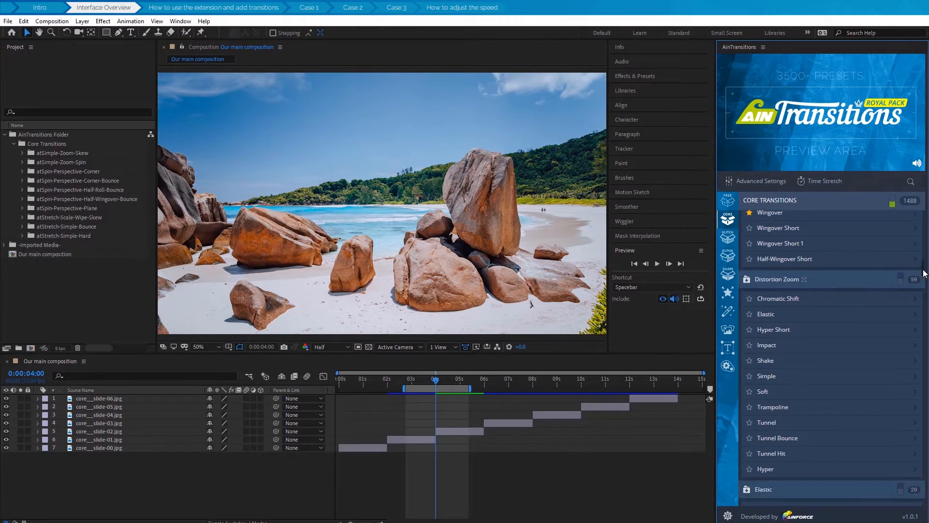
{"action": "left_click_drag", "start_coordinate": [923, 273], "coordinate": [906, 318]}
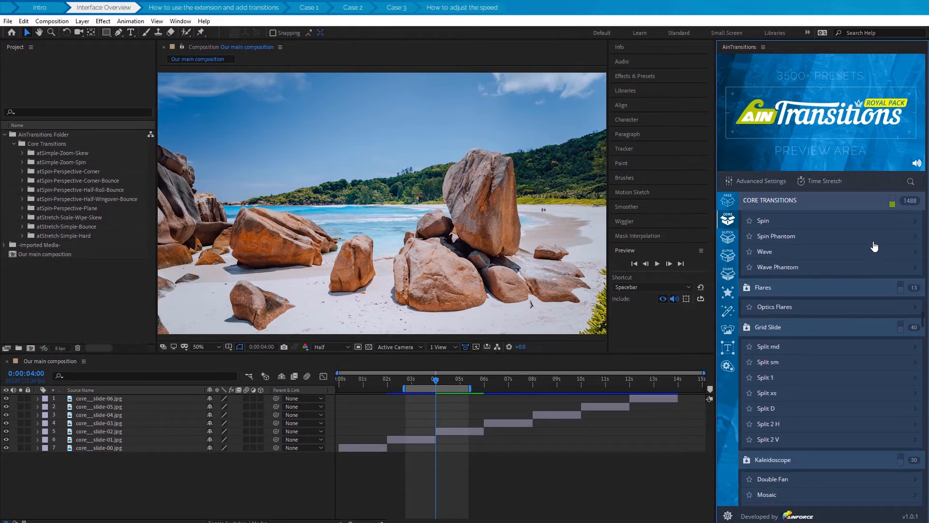
{"action": "left_click", "coordinate": [893, 204]}
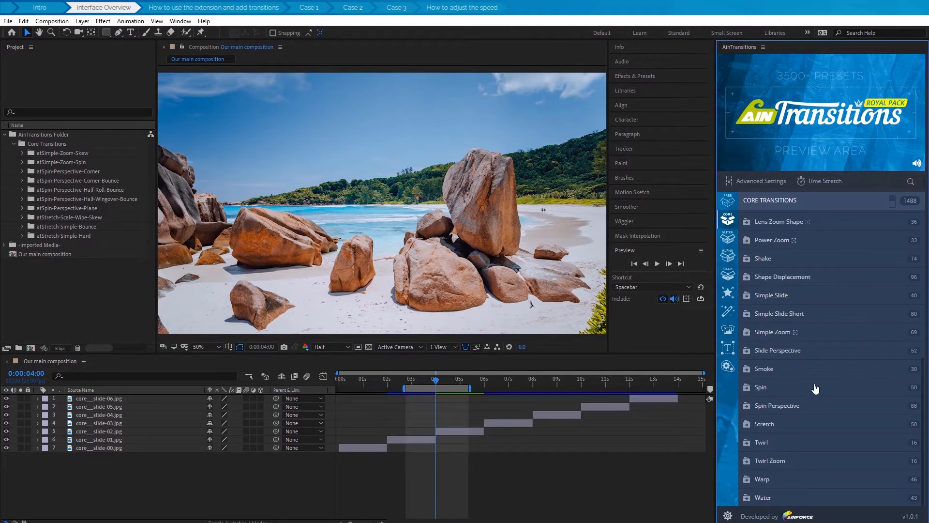
Add the Simple Bounce preset of the Stretch group to the Custom, Video Tutorials and For Weddings collections
{"action": "left_click", "coordinate": [797, 428]}
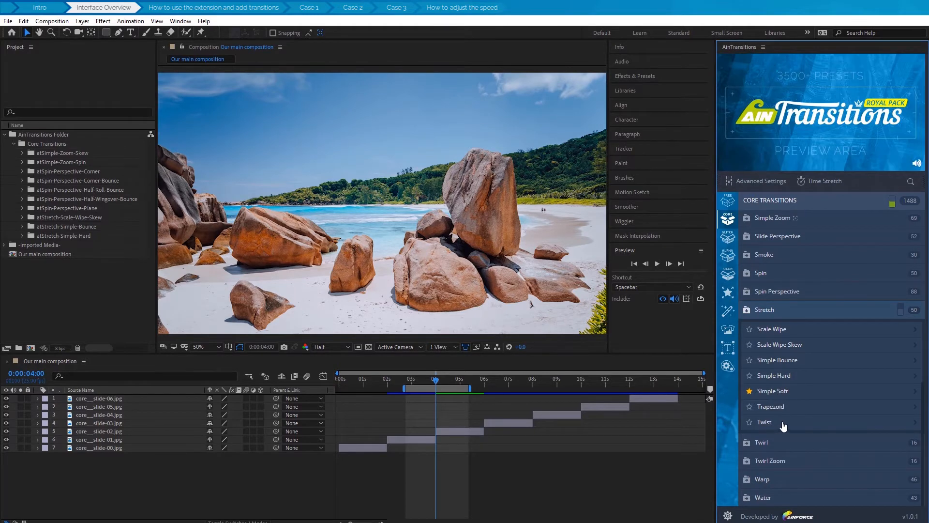
{"action": "left_click", "coordinate": [749, 361]}
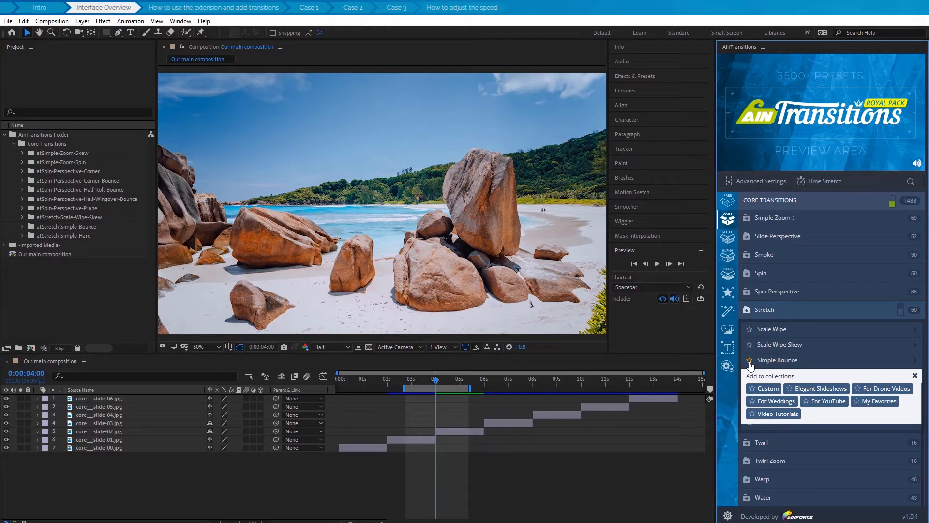
{"action": "left_click", "coordinate": [769, 390]}
{"action": "left_click", "coordinate": [788, 415]}
{"action": "left_click", "coordinate": [782, 403]}
{"action": "left_click", "coordinate": [750, 365]}
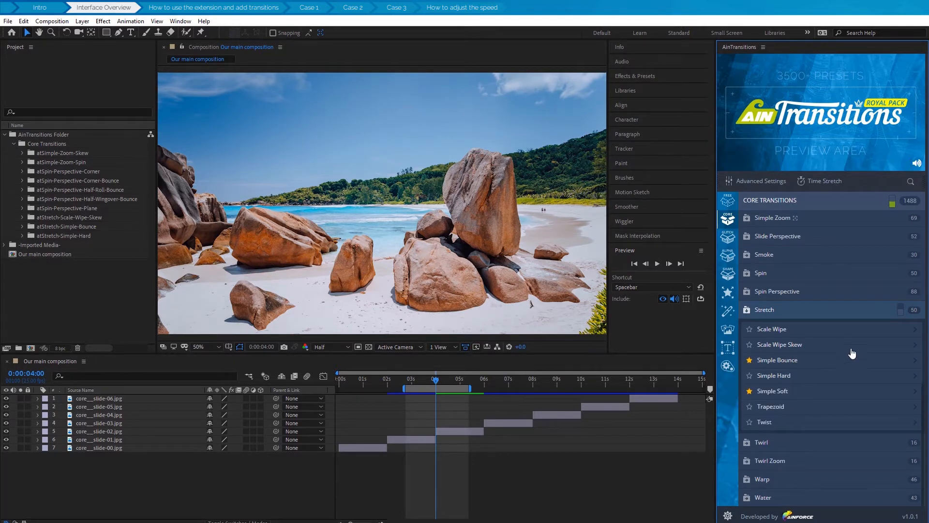
Expand all presets in the Stretch group and examine their direction variants
{"action": "left_click", "coordinate": [900, 310]}
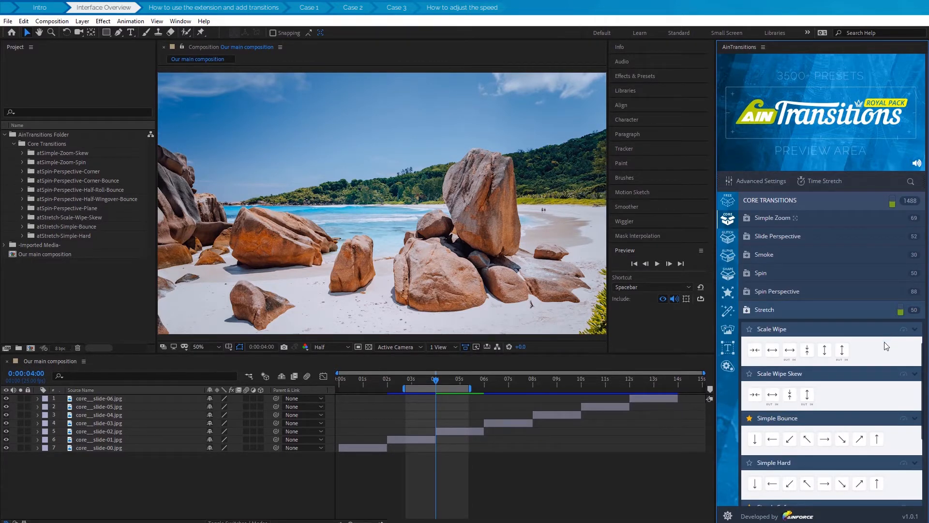
{"action": "scroll", "coordinate": [876, 344], "scroll_direction": "down", "scroll_amount": 3}
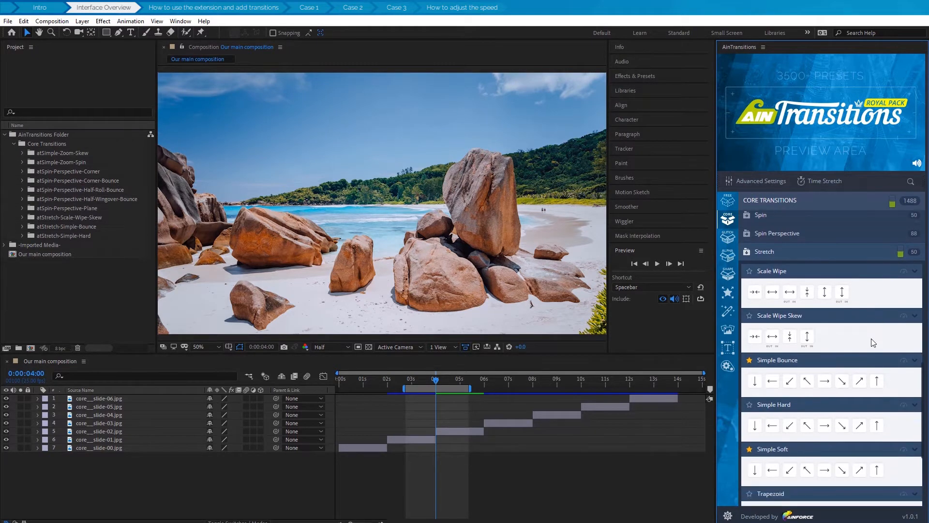
{"action": "scroll", "coordinate": [873, 343], "scroll_direction": "down", "scroll_amount": 2}
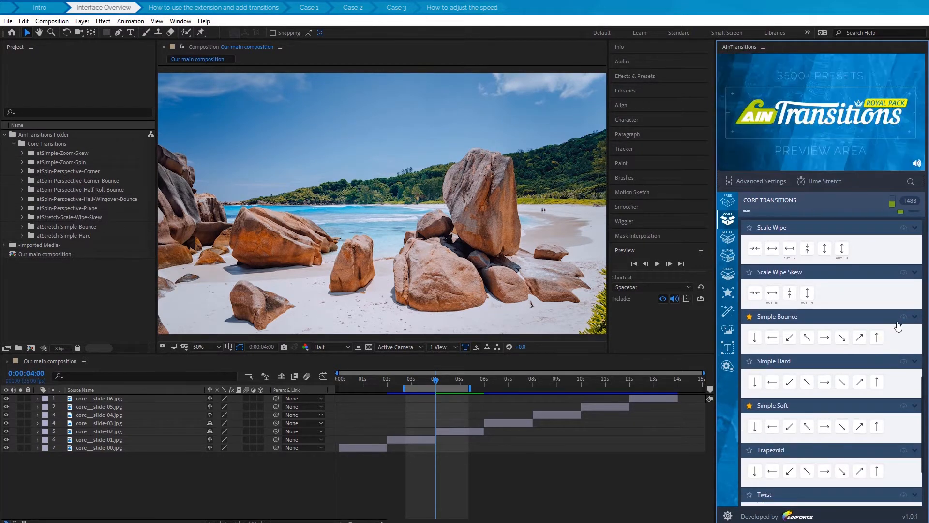
{"action": "scroll", "coordinate": [897, 326], "scroll_direction": "down", "scroll_amount": 2}
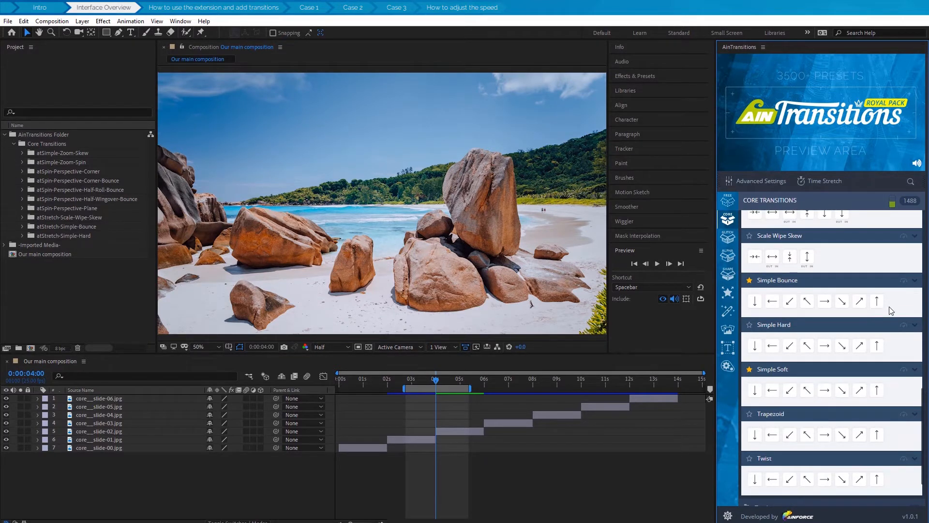
{"action": "mouse_move", "coordinate": [864, 305]}
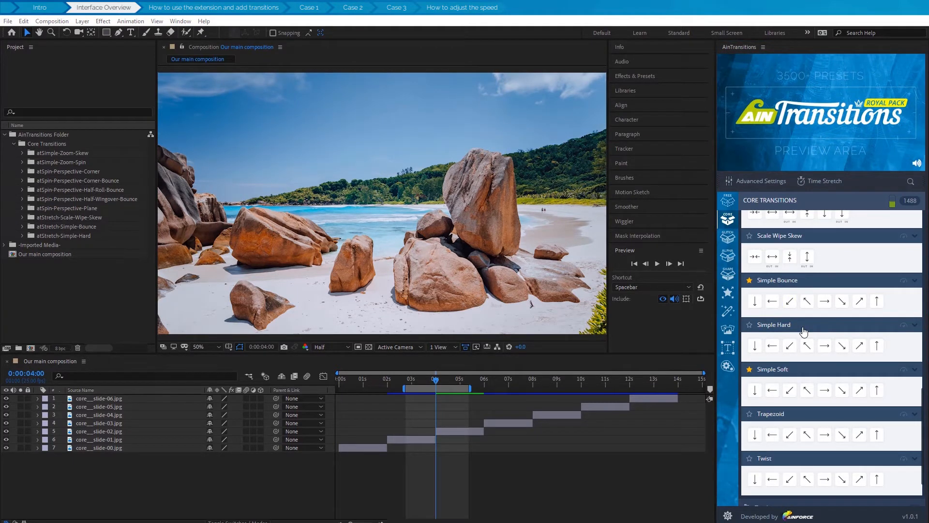
{"action": "mouse_move", "coordinate": [778, 327]}
{"action": "scroll", "coordinate": [836, 298], "scroll_direction": "up", "scroll_amount": 1}
{"action": "scroll", "coordinate": [836, 297], "scroll_direction": "up", "scroll_amount": 2}
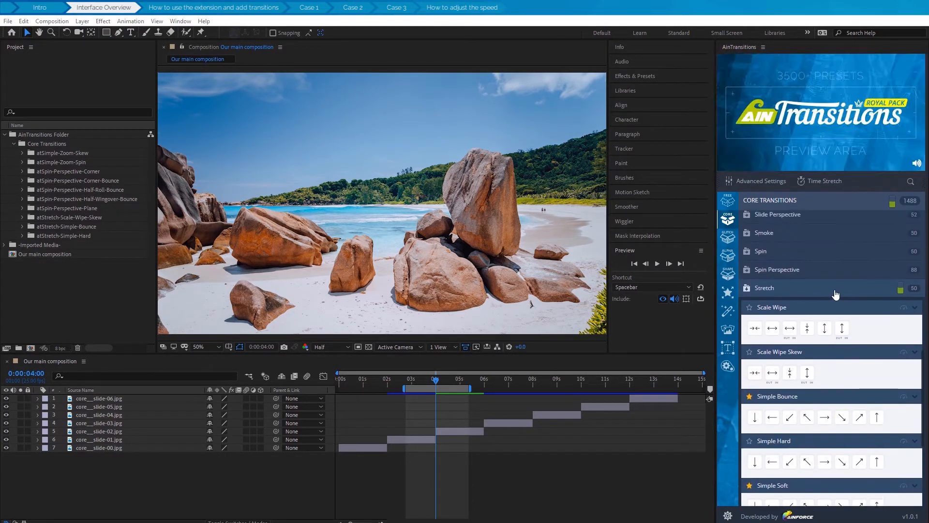
{"action": "mouse_move", "coordinate": [767, 289]}
Reveal the speed control for the Simple Soft preset in the Stretch group
{"action": "scroll", "coordinate": [877, 317], "scroll_direction": "down", "scroll_amount": 4}
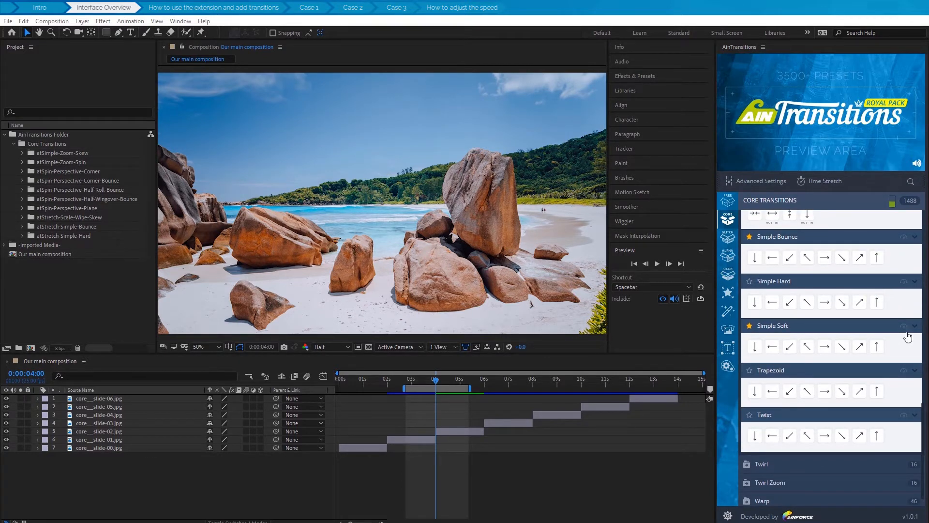
{"action": "left_click", "coordinate": [904, 328]}
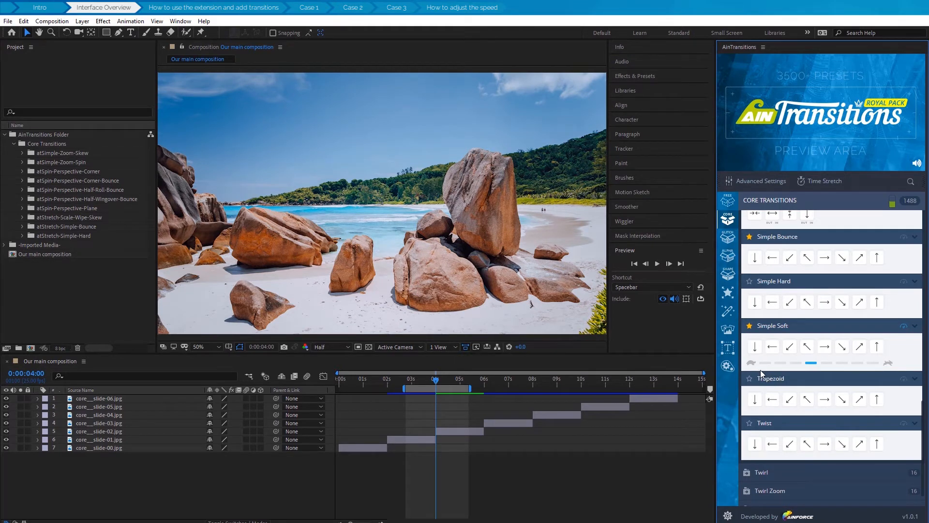
{"action": "mouse_move", "coordinate": [763, 368]}
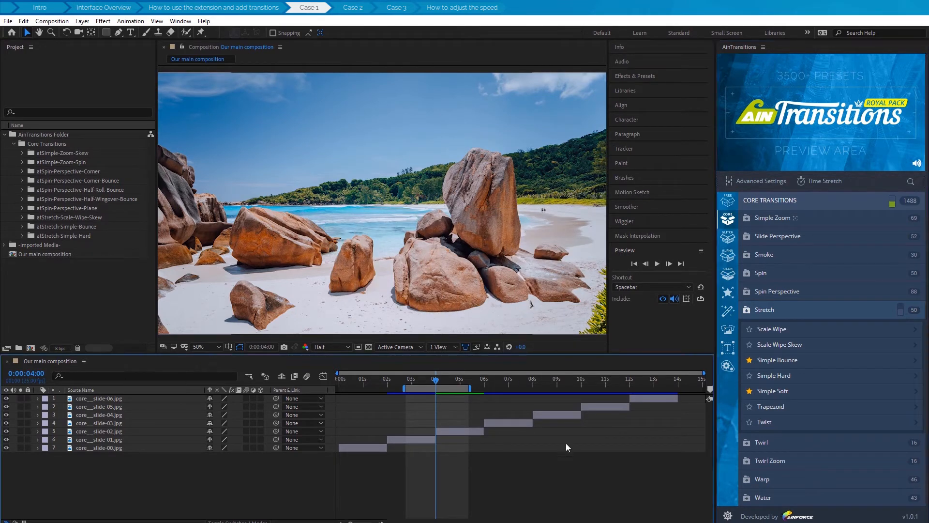
With no layer selected, add the Simple Soft stretch transition in its Right direction at 0:00:04:00
{"action": "left_click", "coordinate": [844, 391]}
{"action": "mouse_move", "coordinate": [789, 414]}
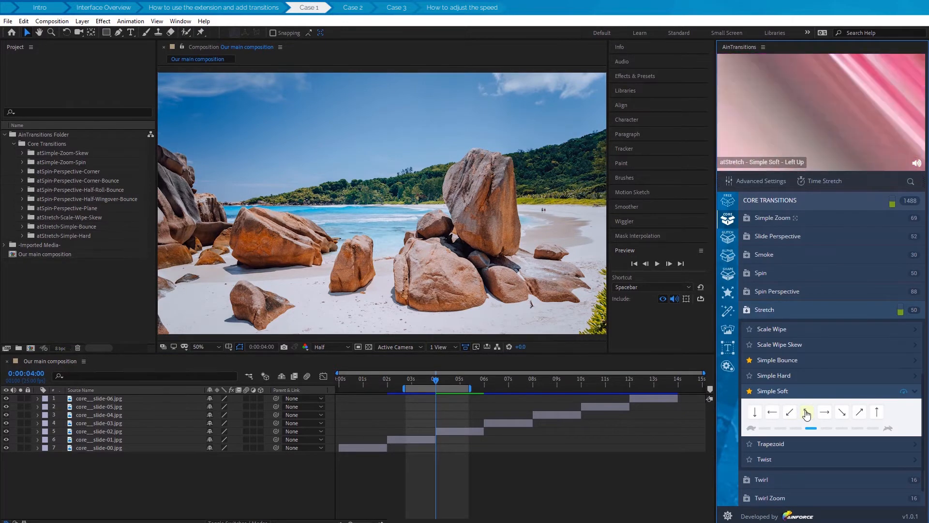
{"action": "mouse_move", "coordinate": [823, 416]}
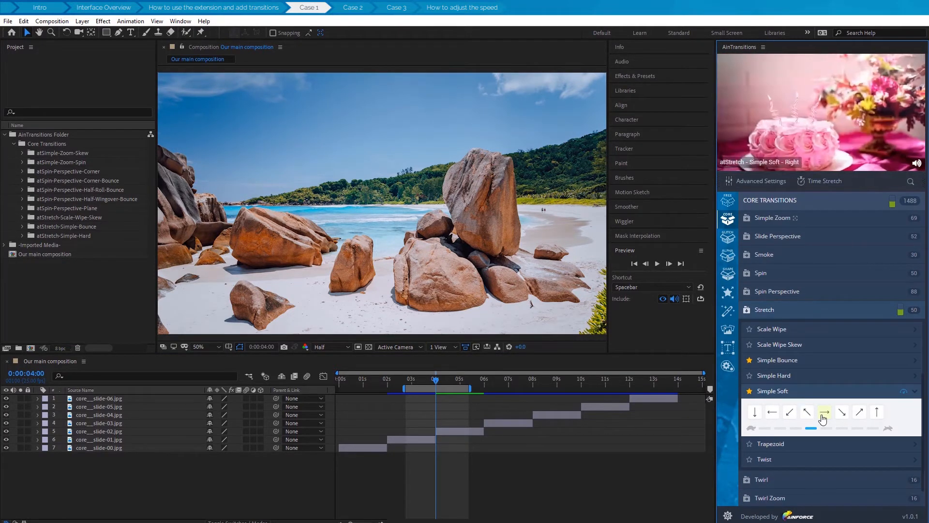
{"action": "left_click", "coordinate": [824, 415]}
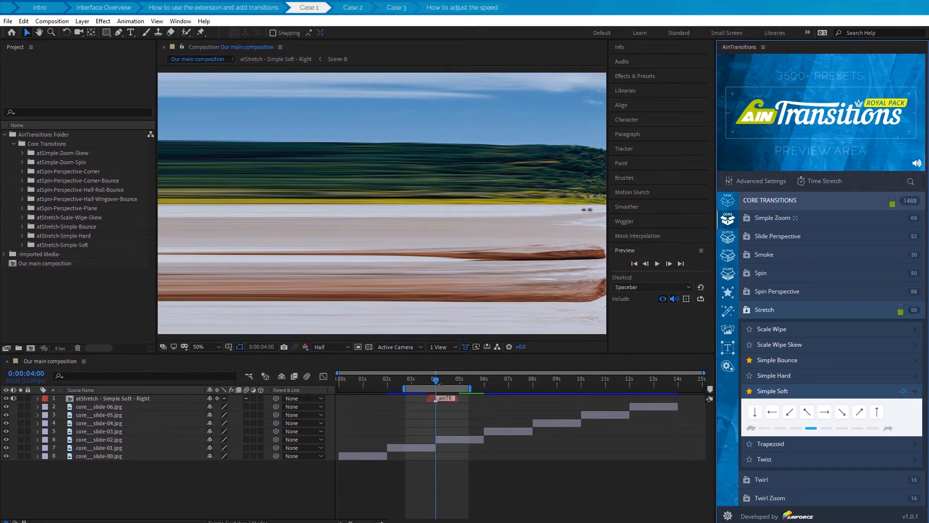
Move the playhead to 0:00:04:20 and delete the atStretch - Simple Soft - Right layer from the top of the timeline
{"action": "left_click_drag", "start_coordinate": [436, 385], "coordinate": [454, 390]}
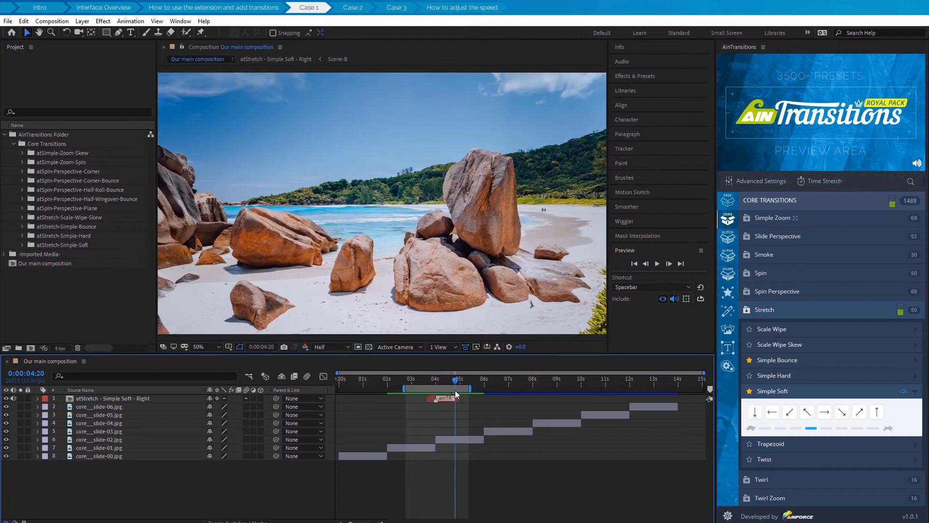
{"action": "left_click", "coordinate": [135, 399]}
{"action": "key", "text": "Delete"}
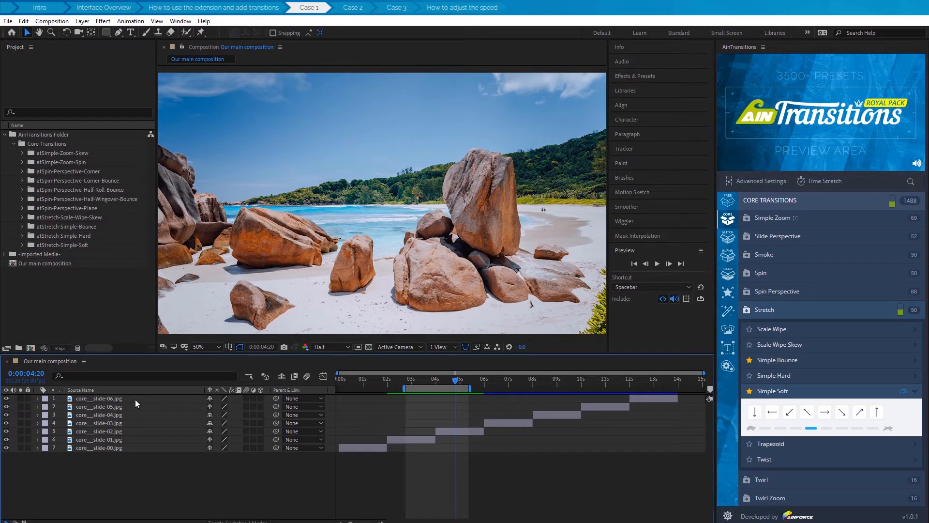
Add the Simple Soft Right stretch transition with only the core__slide-02.jpg layer selected
{"action": "left_click", "coordinate": [122, 431]}
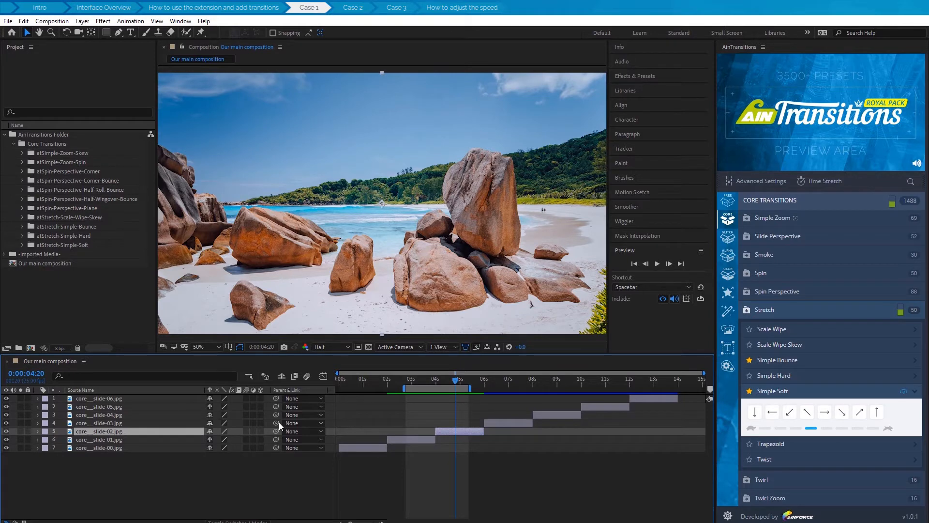
{"action": "mouse_move", "coordinate": [843, 417]}
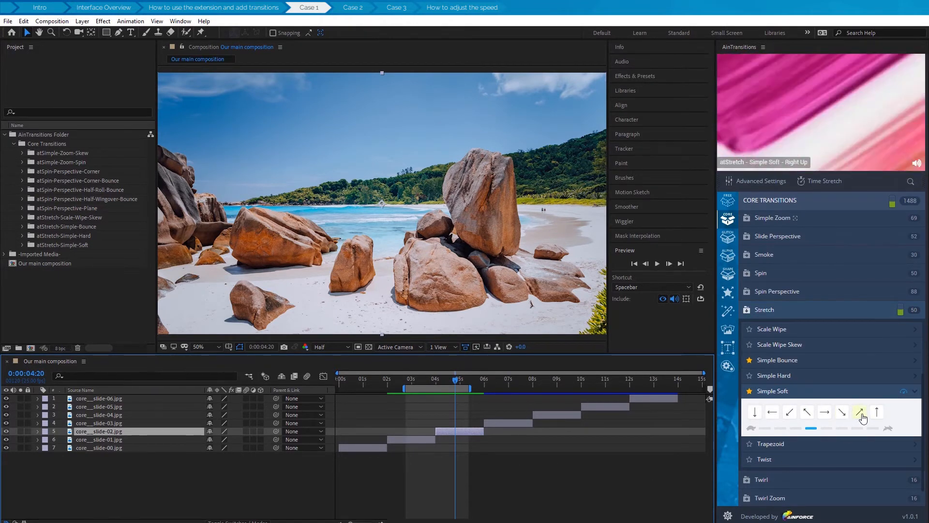
{"action": "left_click", "coordinate": [825, 415]}
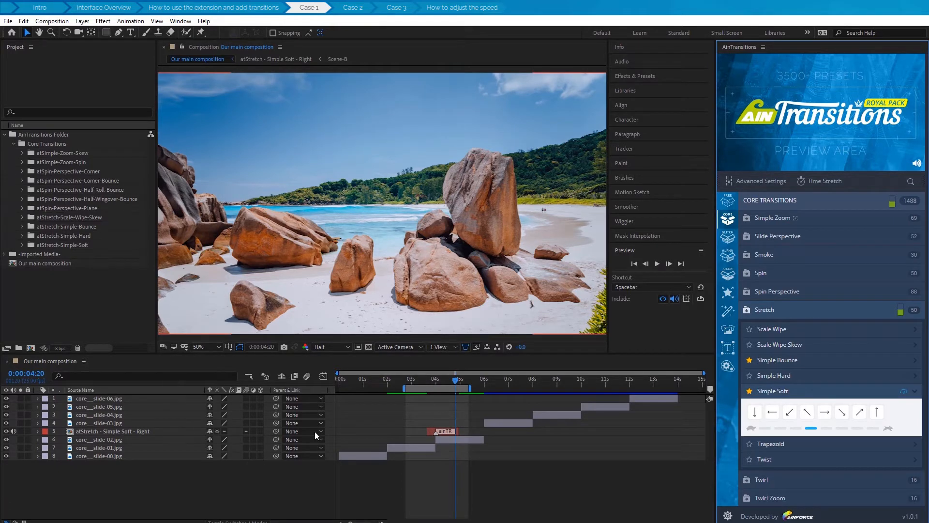
Move the playhead to 0:00:04:22 and delete the Simple Soft Right transition layer above core__slide-02.jpg
{"action": "left_click", "coordinate": [455, 382]}
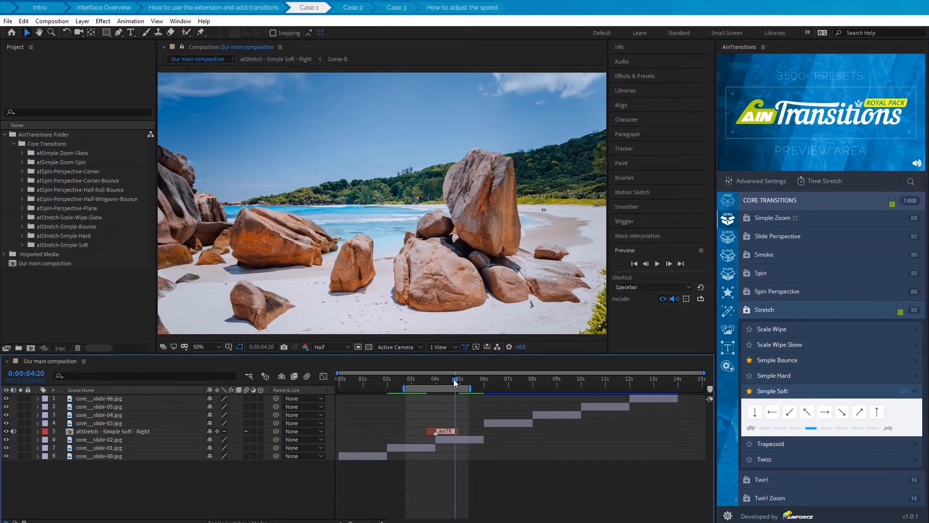
{"action": "mouse_move", "coordinate": [454, 382]}
{"action": "left_mouse_down"}
{"action": "mouse_move", "coordinate": [419, 383]}
{"action": "mouse_move", "coordinate": [460, 398]}
{"action": "left_mouse_up"}
{"action": "left_click", "coordinate": [161, 432]}
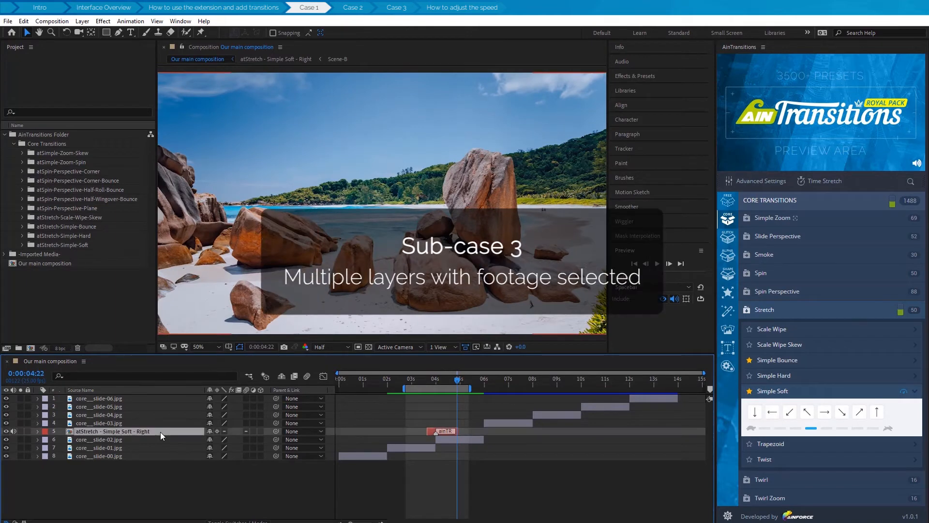
{"action": "key", "text": "Delete"}
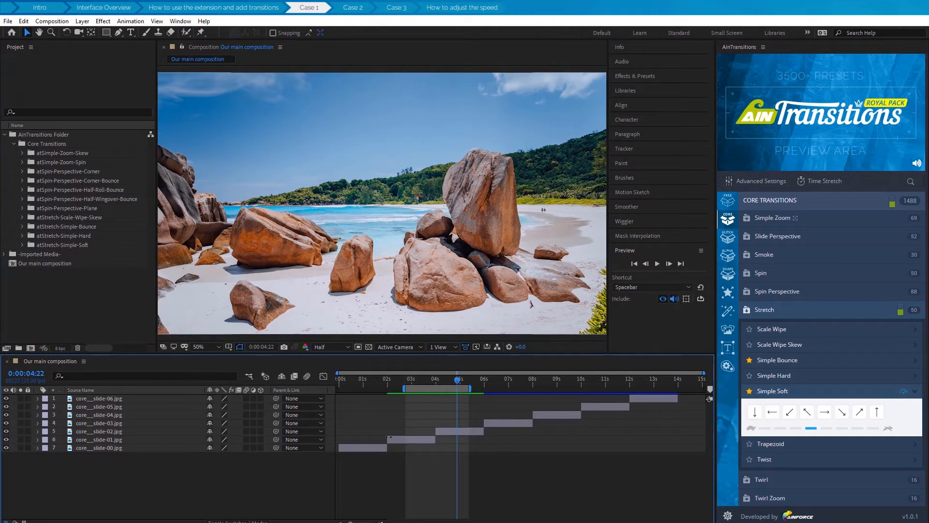
Add the Simple Soft Right stretch transition with core__slide-02.jpg, core__slide-03.jpg and core__slide-04.jpg selected together
{"action": "left_click", "coordinate": [132, 431]}
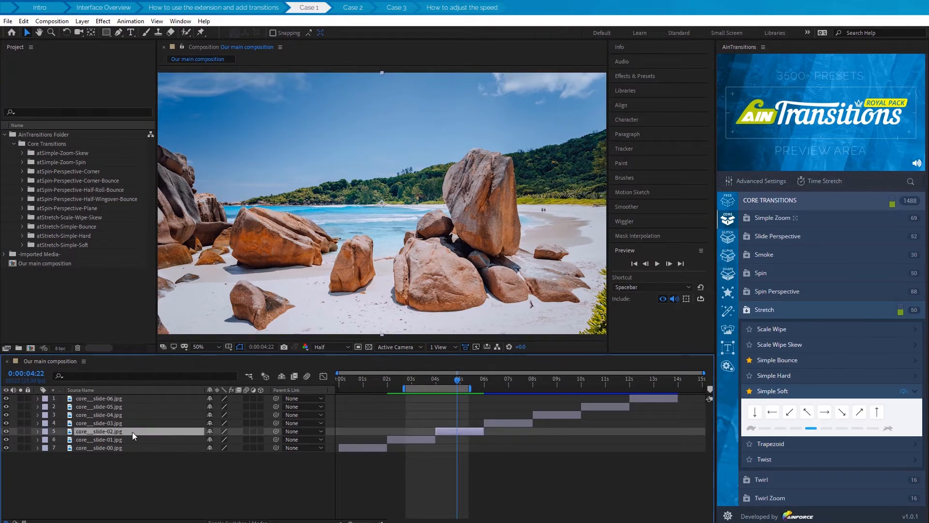
{"action": "left_click", "coordinate": [130, 423], "text": "shift"}
{"action": "left_click", "coordinate": [125, 413], "text": "shift"}
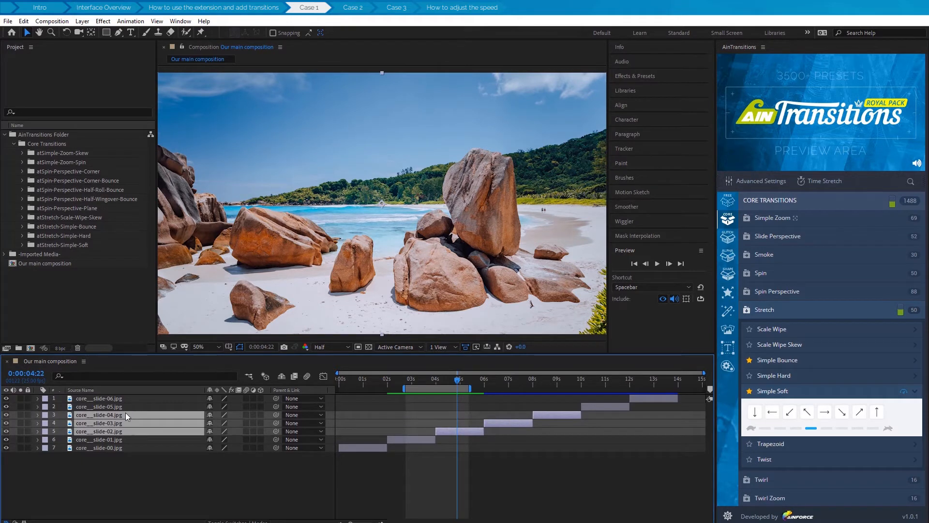
{"action": "left_click", "coordinate": [825, 414]}
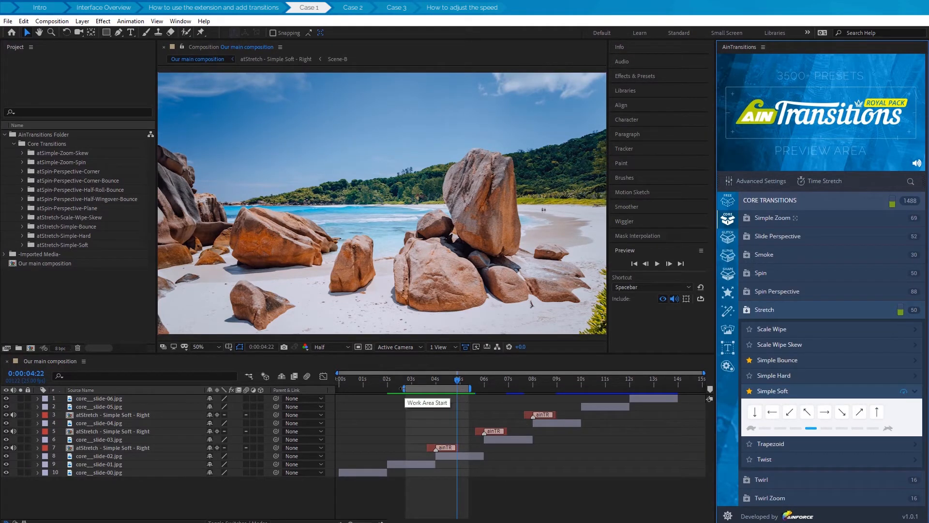
Set the work area to span from about 3 s to about 9.8 s and play the preview of the added transitions
{"action": "left_click_drag", "start_coordinate": [402, 388], "coordinate": [381, 389]}
{"action": "left_click_drag", "start_coordinate": [469, 389], "coordinate": [577, 389]}
{"action": "left_click_drag", "start_coordinate": [381, 389], "coordinate": [410, 389]}
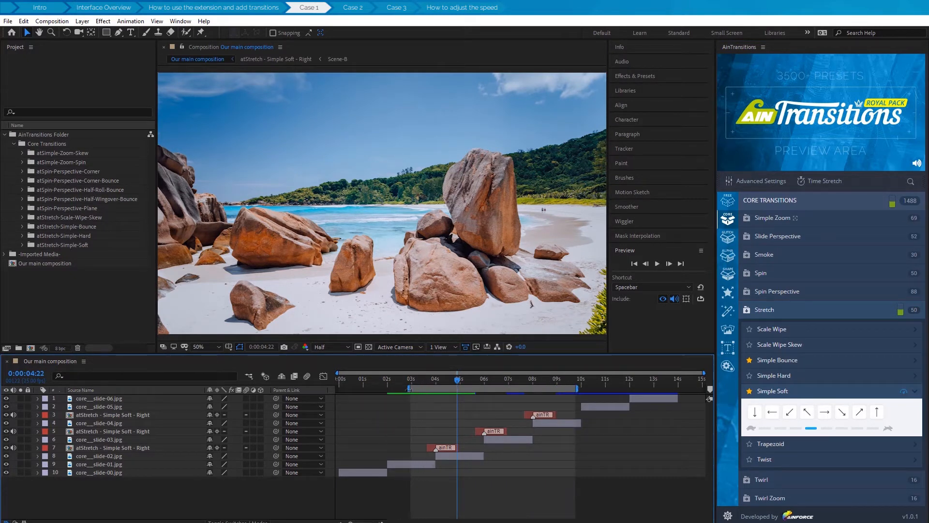
{"action": "left_click", "coordinate": [660, 262]}
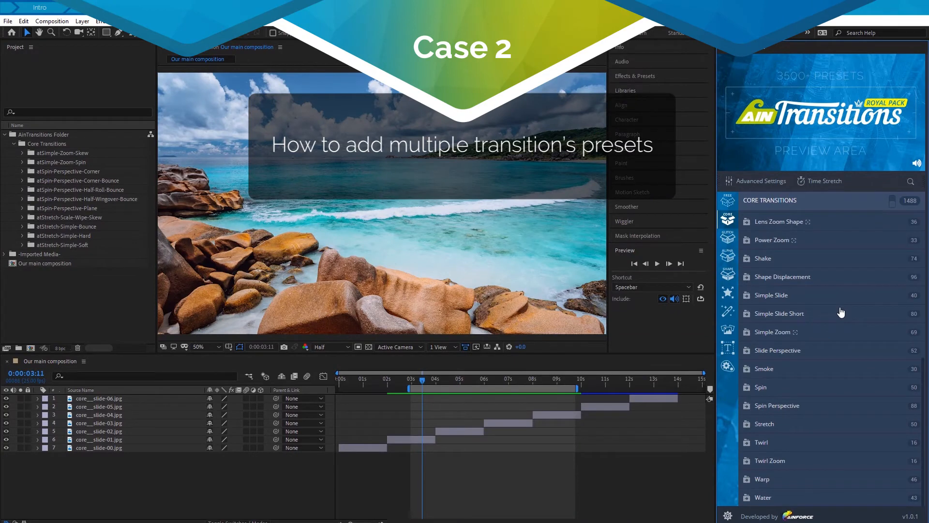
Expand the Plane, Half-Wingover Bounce and Half-Wingover presets in the Spin Perspective group of the core transitions
{"action": "left_click", "coordinate": [823, 411]}
{"action": "scroll", "coordinate": [846, 353], "scroll_direction": "down", "scroll_amount": 3}
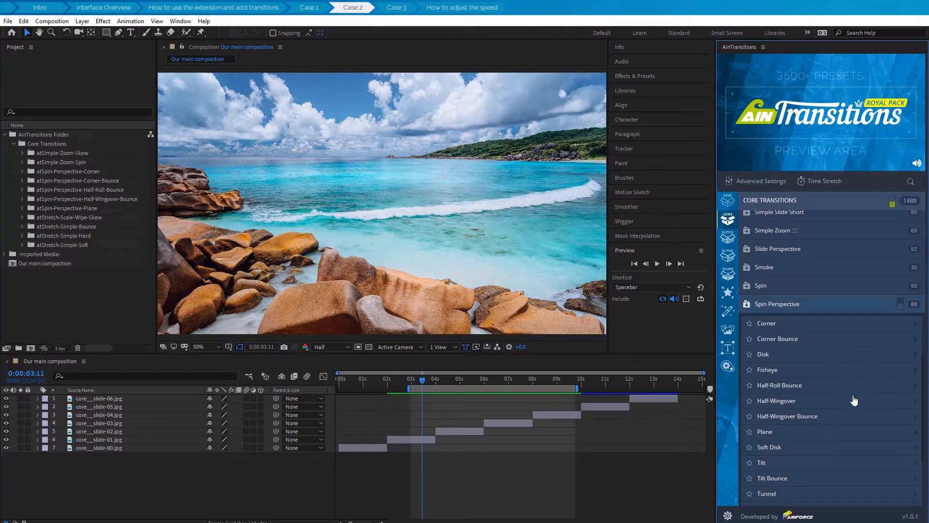
{"action": "scroll", "coordinate": [852, 399], "scroll_direction": "down", "scroll_amount": 1}
{"action": "left_click", "coordinate": [829, 401]}
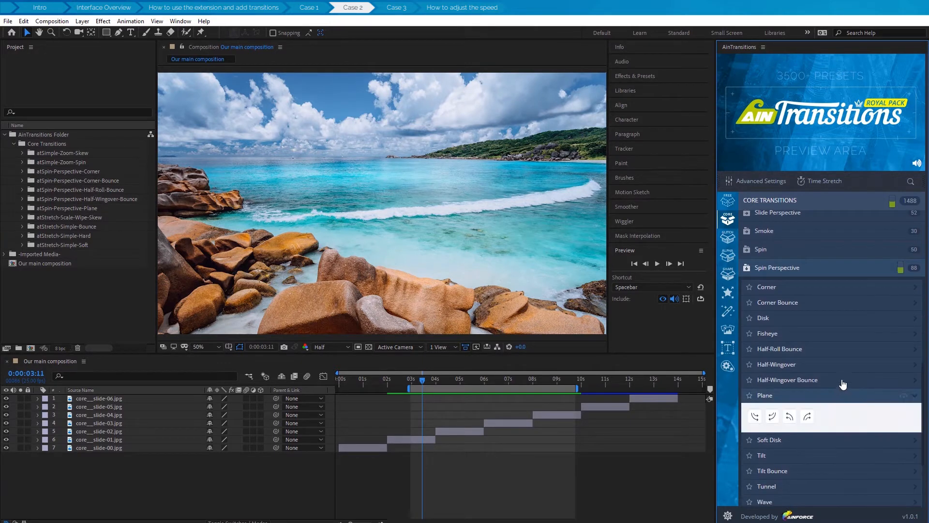
{"action": "left_click", "coordinate": [843, 383]}
{"action": "left_click", "coordinate": [840, 365]}
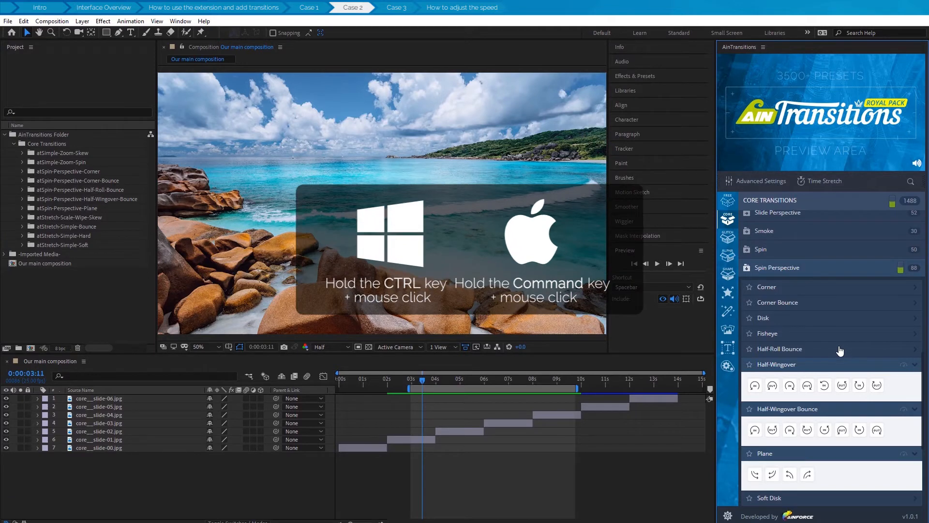
Bulk-select all Half-Wingover presets, the second to fifth Half-Wingover Bounce presets and all four Plane presets
{"action": "scroll", "coordinate": [840, 351], "scroll_direction": "down", "scroll_amount": 1}
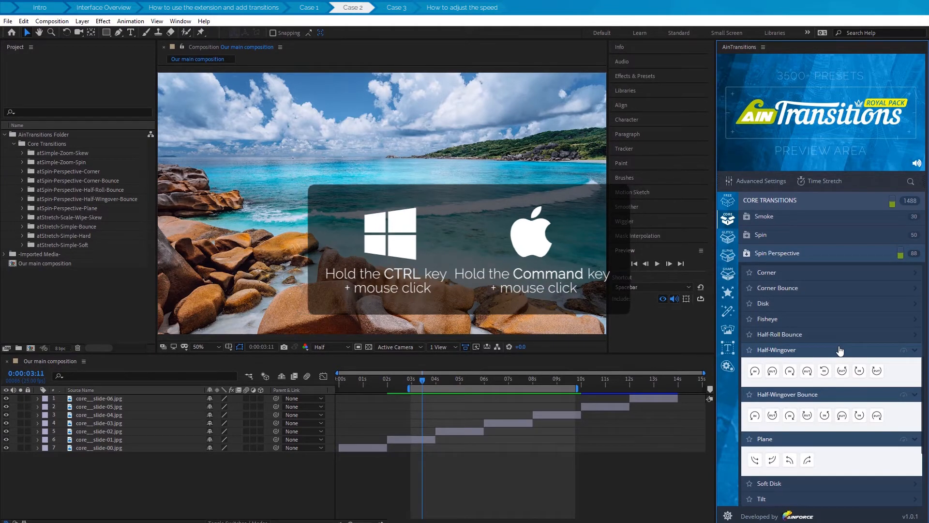
{"action": "left_click", "coordinate": [790, 353], "text": "ctrl"}
{"action": "left_click", "coordinate": [806, 419], "text": "ctrl"}
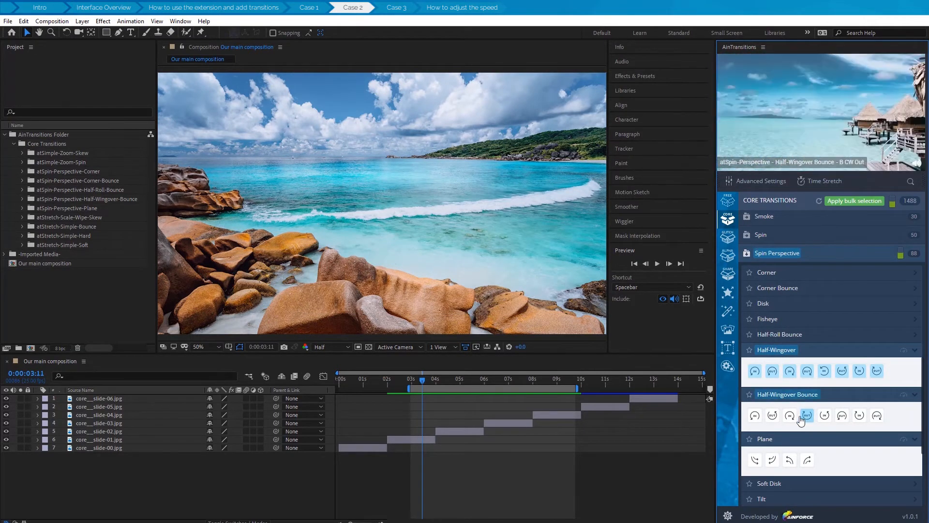
{"action": "left_click", "coordinate": [788, 419], "text": "ctrl"}
{"action": "left_click", "coordinate": [772, 419], "text": "ctrl"}
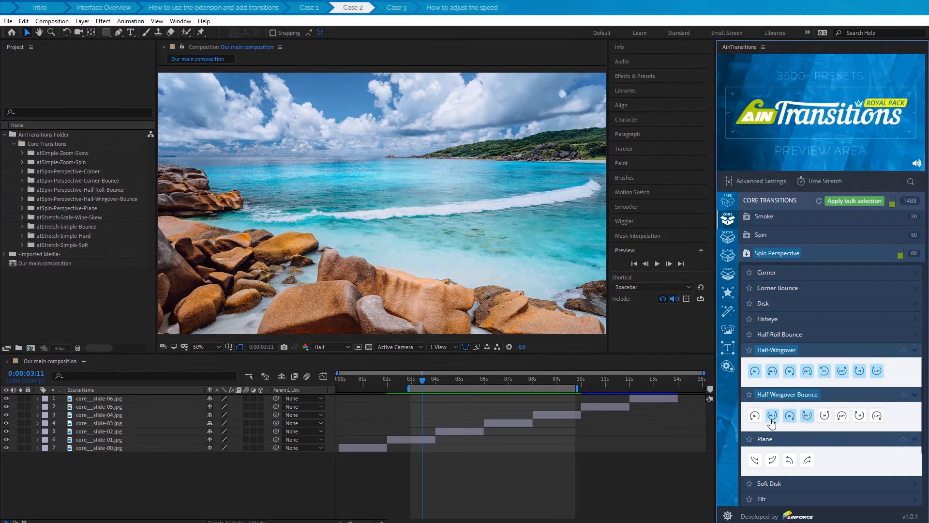
{"action": "left_click", "coordinate": [807, 460], "text": "ctrl"}
{"action": "left_click", "coordinate": [790, 459], "text": "ctrl"}
{"action": "left_click", "coordinate": [773, 462], "text": "ctrl"}
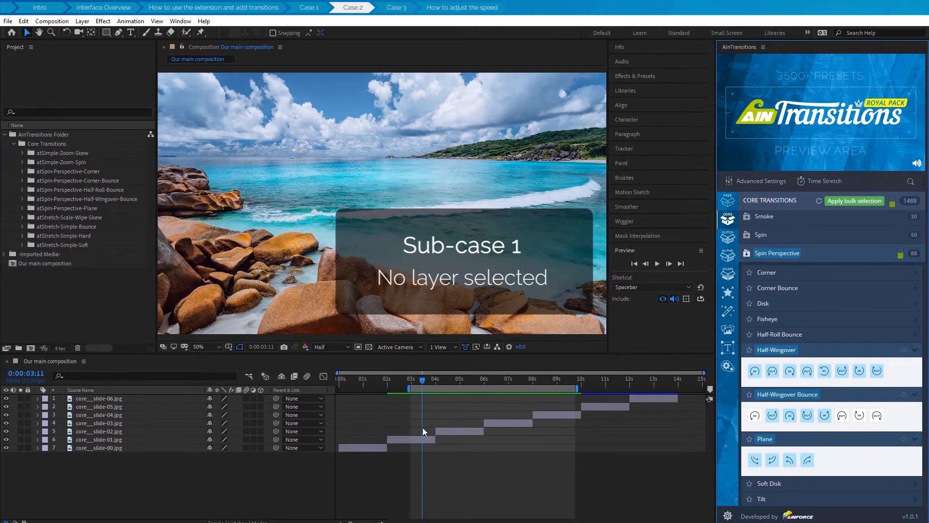
With no layer selected, apply the bulk preset selection at 0:00:04:00 and scrub through the added transition
{"action": "left_click_drag", "start_coordinate": [422, 379], "coordinate": [436, 390]}
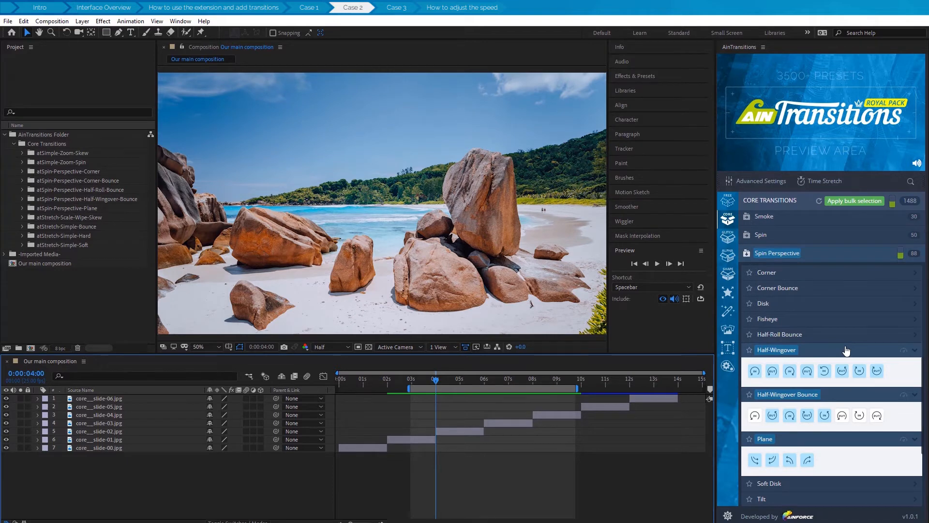
{"action": "left_click", "coordinate": [859, 203]}
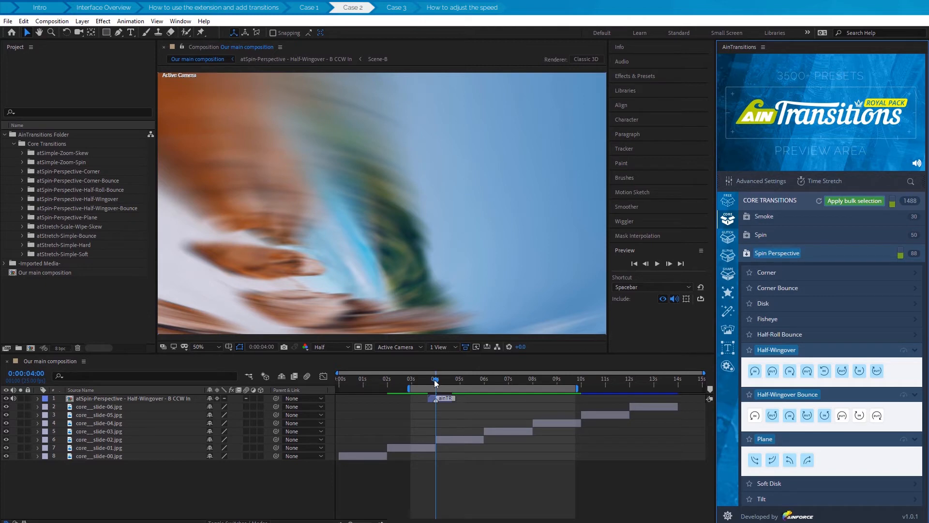
{"action": "mouse_move", "coordinate": [436, 381]}
{"action": "left_mouse_down"}
{"action": "mouse_move", "coordinate": [446, 390]}
{"action": "mouse_move", "coordinate": [427, 384]}
{"action": "mouse_move", "coordinate": [443, 397]}
{"action": "left_mouse_up"}
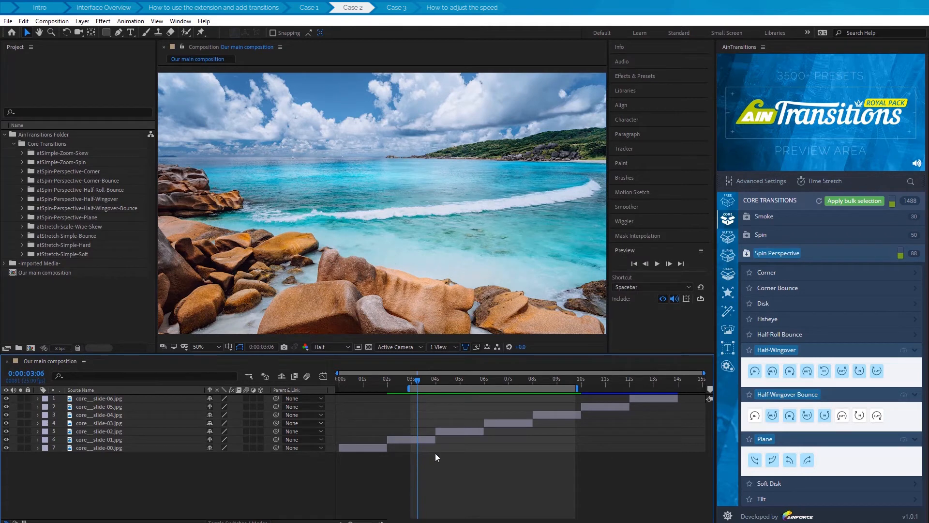
Apply the bulk preset selection with only the core__slide-02.jpg layer selected and scrub through the added transition
{"action": "left_click", "coordinate": [446, 431]}
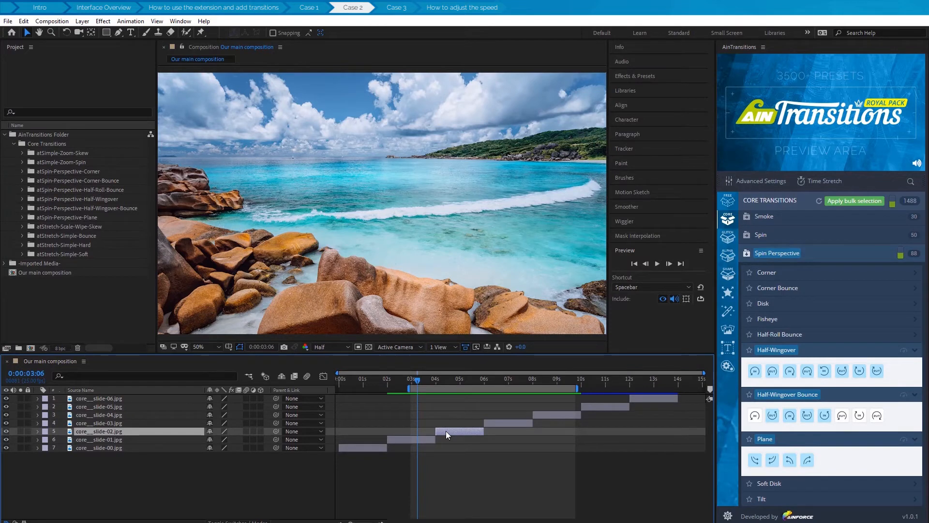
{"action": "left_click", "coordinate": [862, 207]}
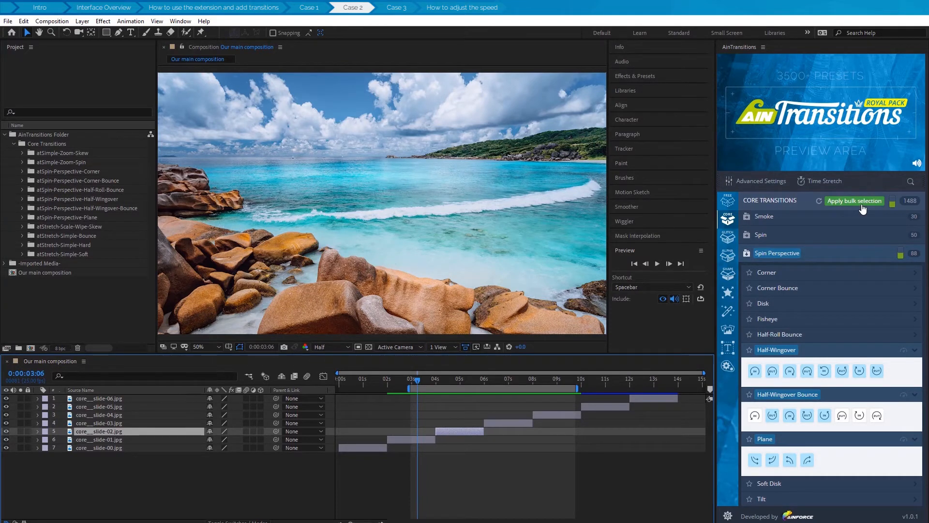
{"action": "left_click", "coordinate": [861, 207]}
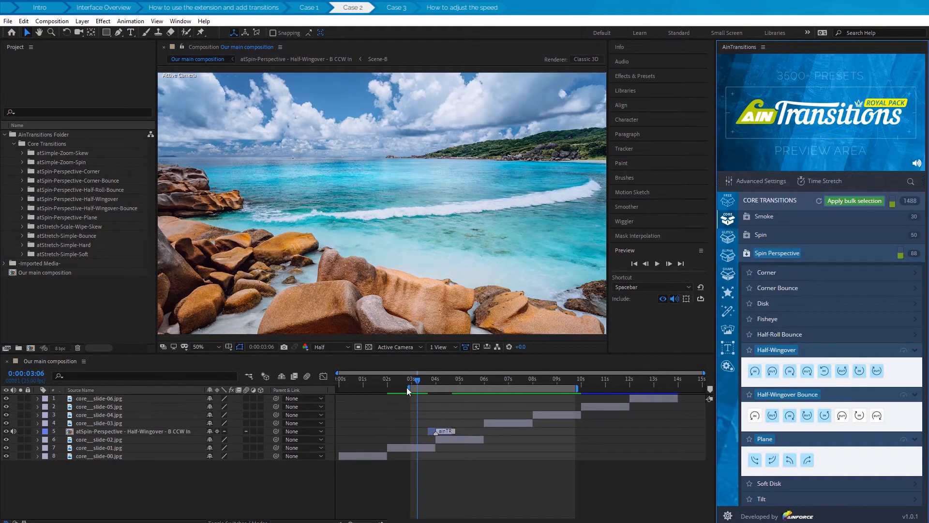
{"action": "mouse_move", "coordinate": [416, 379]}
{"action": "left_mouse_down"}
{"action": "mouse_move", "coordinate": [451, 392]}
{"action": "mouse_move", "coordinate": [423, 377]}
{"action": "mouse_move", "coordinate": [450, 391]}
{"action": "mouse_move", "coordinate": [431, 379]}
{"action": "left_mouse_up"}
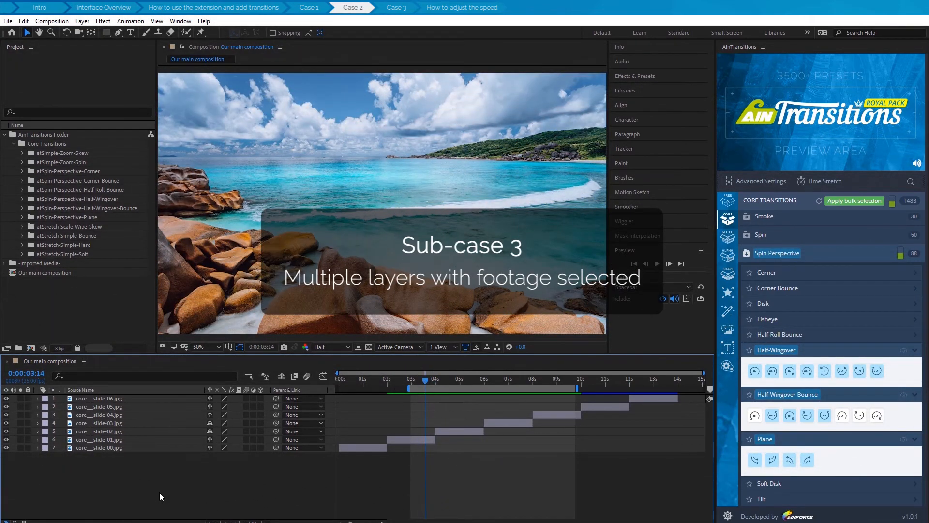
Apply the bulk preset selection to the core__slide-02.jpg, core__slide-03.jpg and core__slide-04.jpg layers and scrub through the added transitions
{"action": "left_click", "coordinate": [447, 431]}
{"action": "left_click", "coordinate": [513, 423], "text": "shift"}
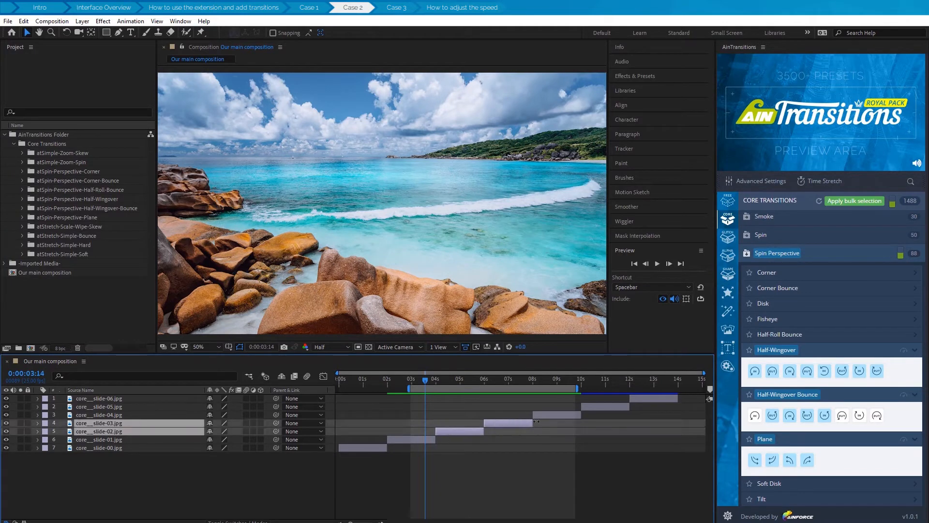
{"action": "left_click", "coordinate": [561, 415], "text": "shift"}
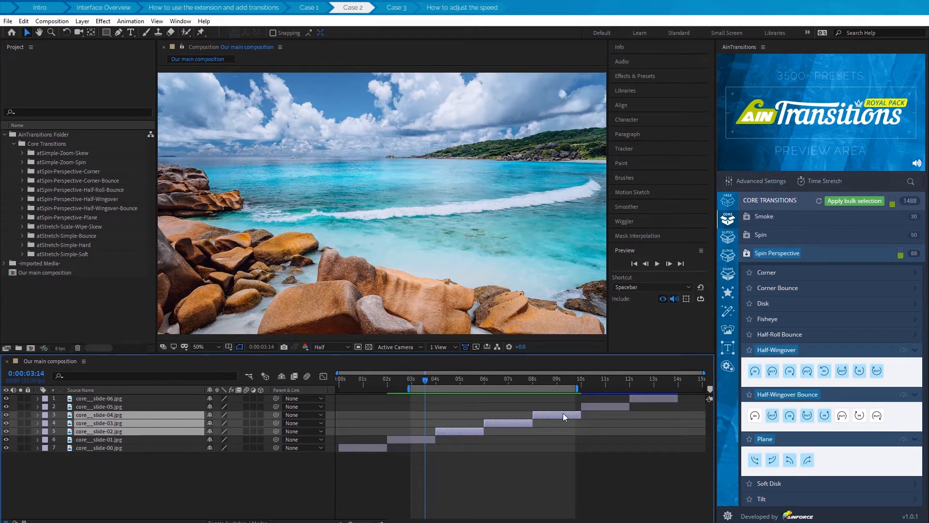
{"action": "left_click", "coordinate": [862, 203]}
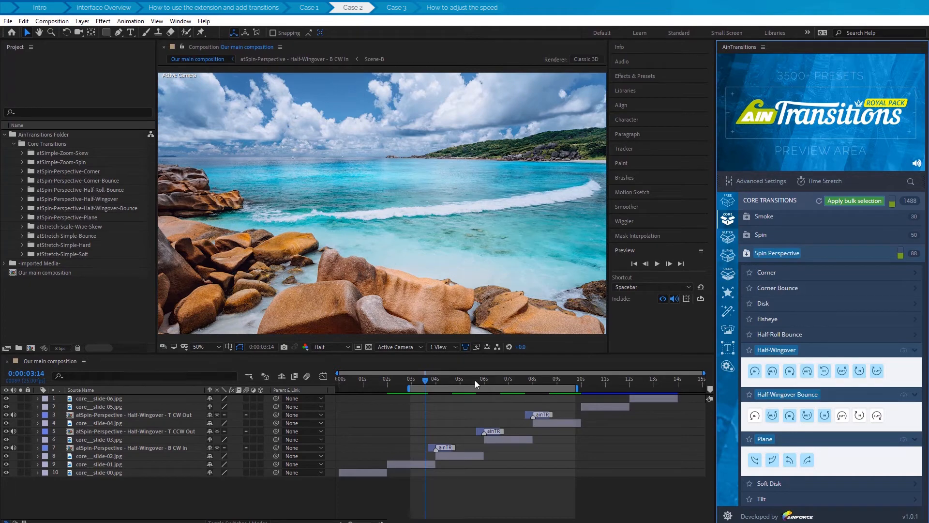
{"action": "left_click_drag", "start_coordinate": [424, 379], "coordinate": [529, 391]}
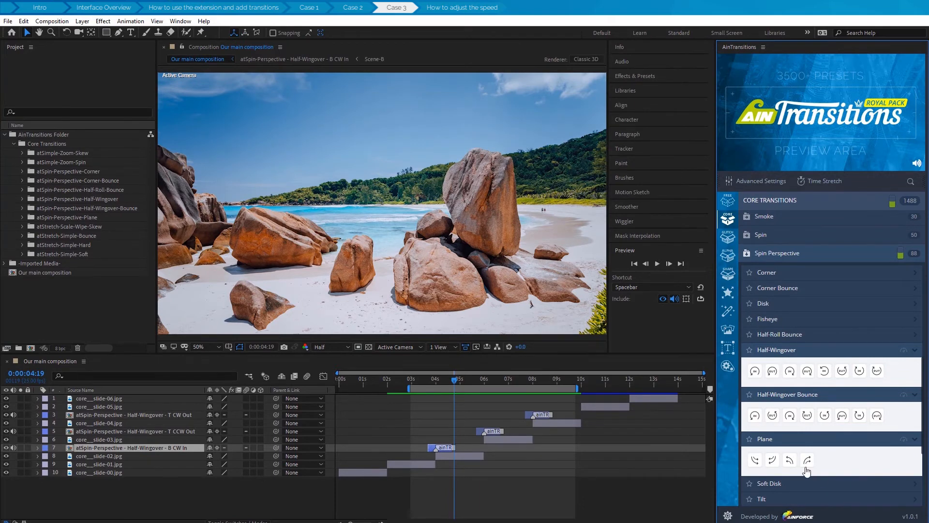
Replace the selected Half-Wingover transition above core__slide-02.jpg with the Plane T CW preset and scrub through it
{"action": "mouse_move", "coordinate": [807, 463]}
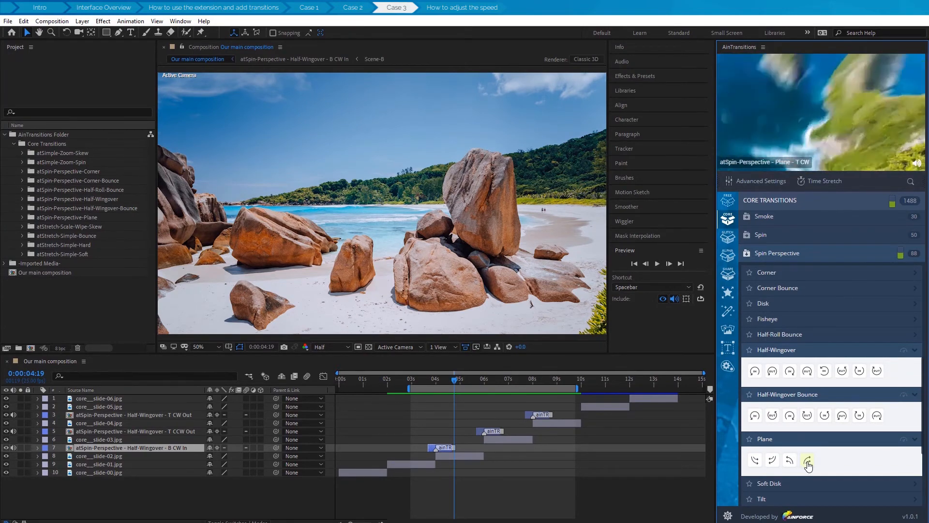
{"action": "left_click", "coordinate": [807, 462]}
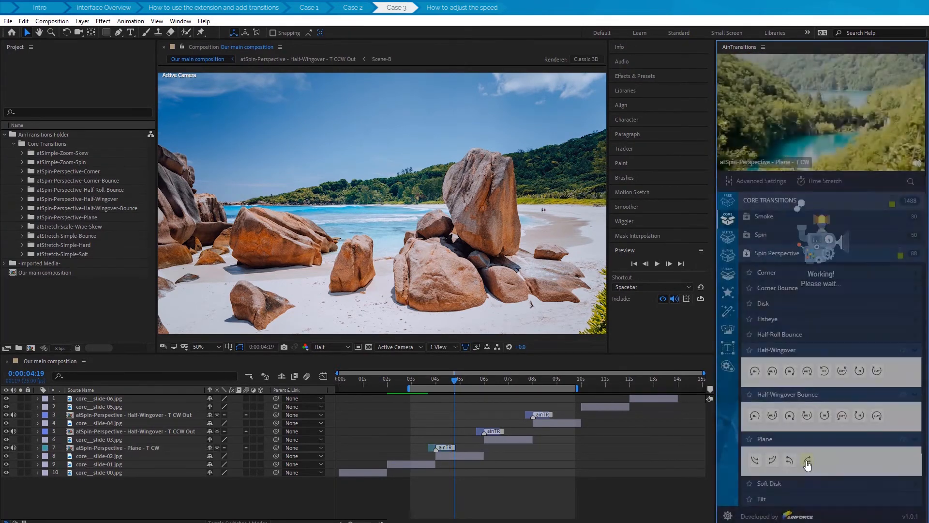
{"action": "left_click", "coordinate": [161, 448]}
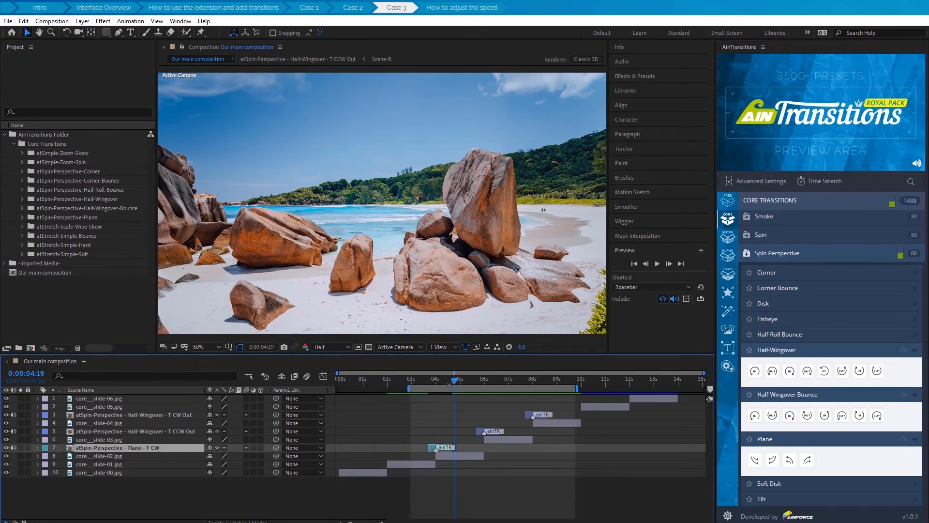
{"action": "mouse_move", "coordinate": [454, 380]}
{"action": "left_mouse_down"}
{"action": "mouse_move", "coordinate": [425, 379]}
{"action": "mouse_move", "coordinate": [440, 379]}
{"action": "mouse_move", "coordinate": [425, 368]}
{"action": "mouse_move", "coordinate": [448, 384]}
{"action": "left_mouse_up"}
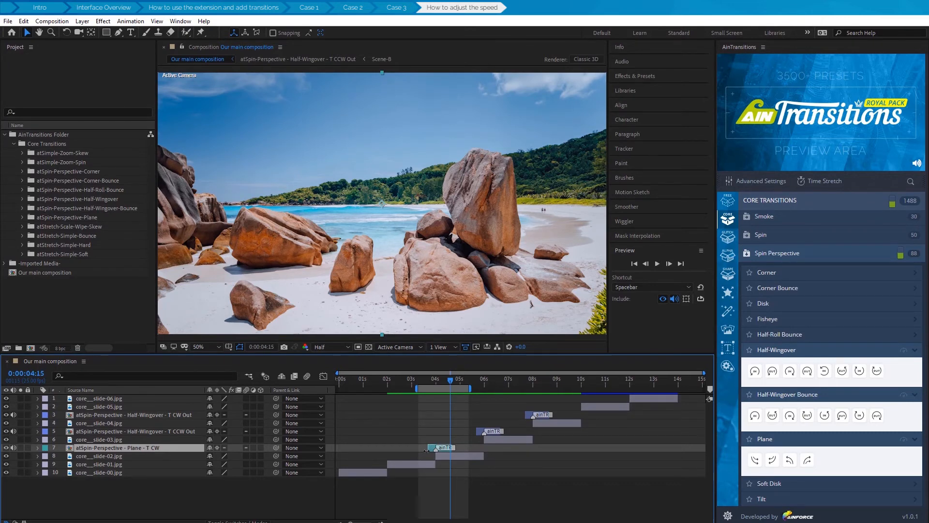
Extend the start of the Plane T CW transition layer back to about 3.4 s and preview the slower animation
{"action": "left_click_drag", "start_coordinate": [425, 450], "coordinate": [419, 451]}
{"action": "left_click", "coordinate": [658, 264]}
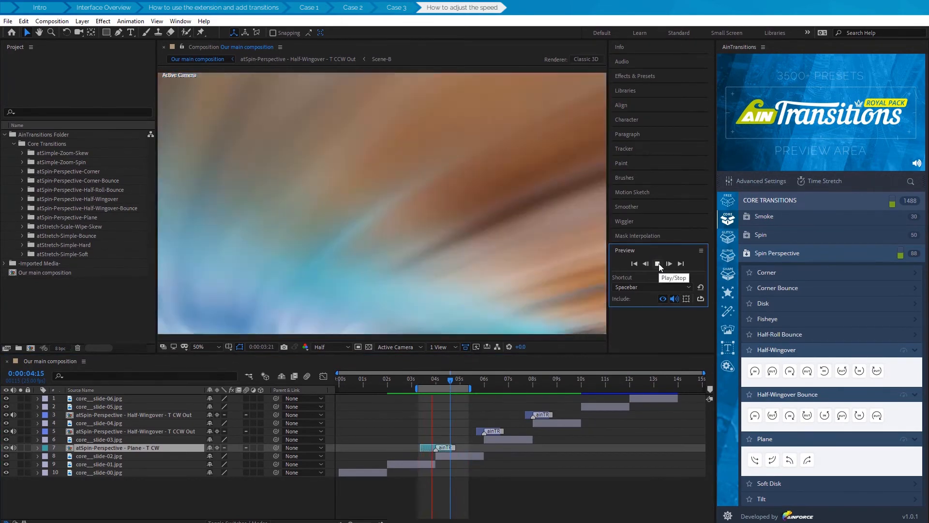
{"action": "left_click", "coordinate": [657, 263]}
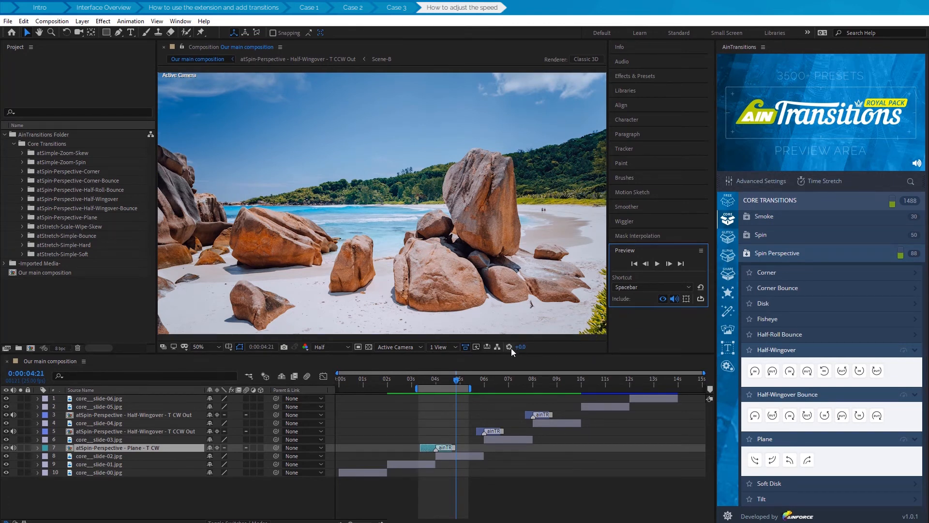
Shorten the Plane T CW transition layer by trimming its start to about 3.9 s and preview the faster animation
{"action": "left_click_drag", "start_coordinate": [419, 450], "coordinate": [432, 449]}
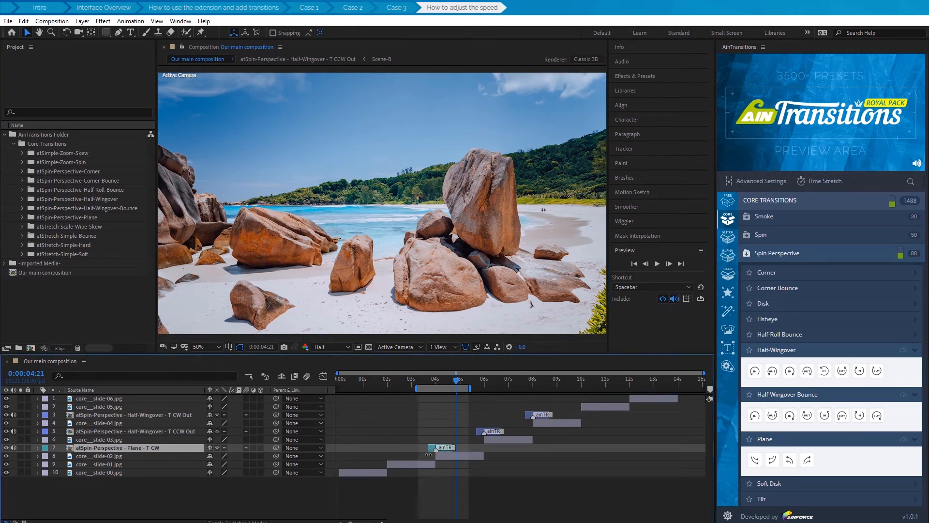
{"action": "left_click", "coordinate": [657, 264]}
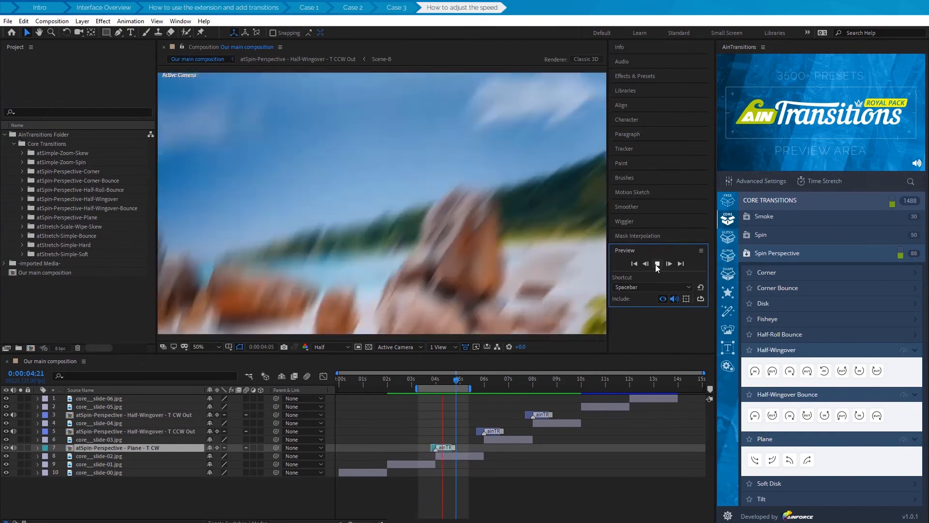
{"action": "left_click", "coordinate": [657, 264]}
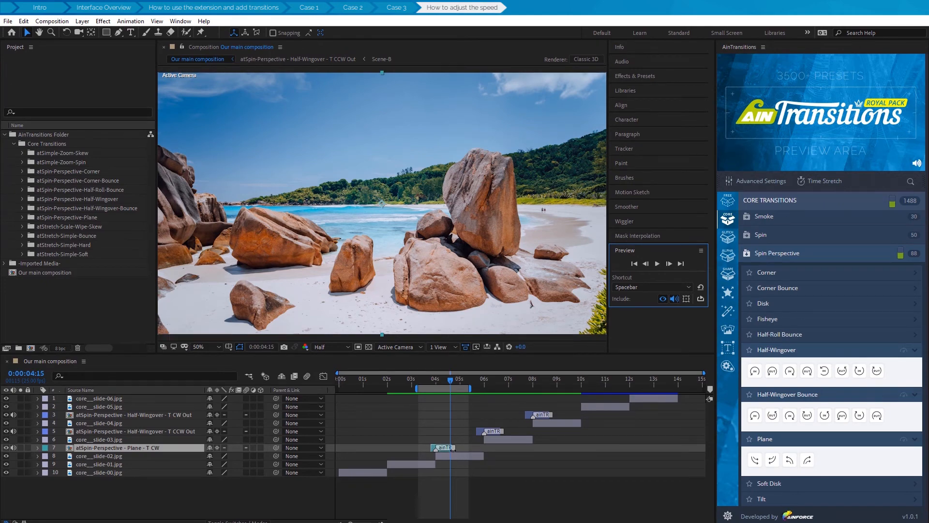
Replace the Plane T CW transition with the Plane B CCW preset and select the new transition layer
{"action": "mouse_move", "coordinate": [453, 449]}
{"action": "left_mouse_down"}
{"action": "mouse_move", "coordinate": [503, 451]}
{"action": "mouse_move", "coordinate": [453, 451]}
{"action": "left_mouse_up"}
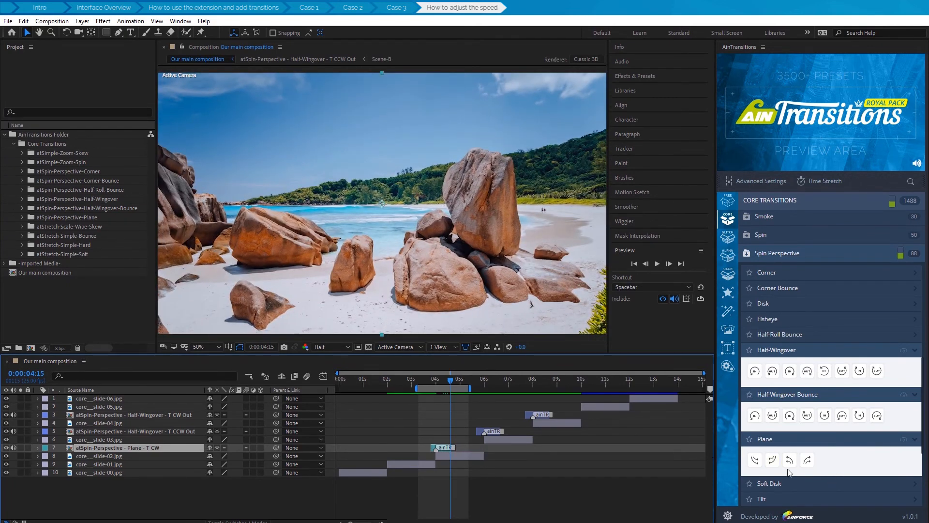
{"action": "left_click", "coordinate": [755, 460]}
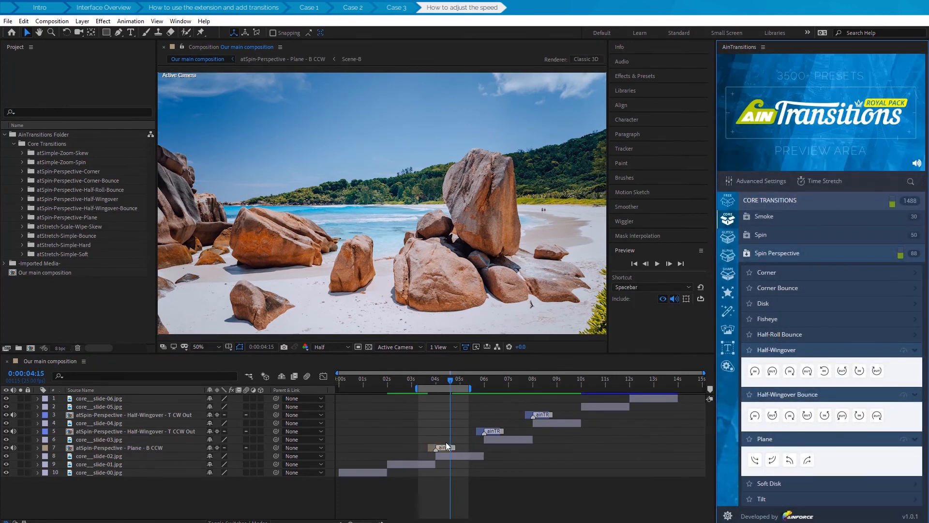
{"action": "left_click", "coordinate": [143, 448]}
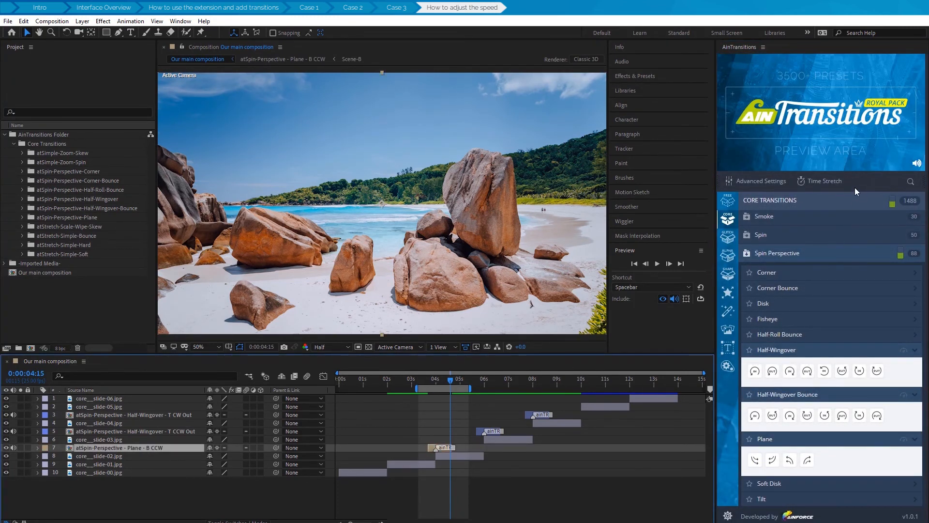
Apply a custom Time Stretch value of 50 to the selected Plane B CCW transition
{"action": "left_click", "coordinate": [825, 182]}
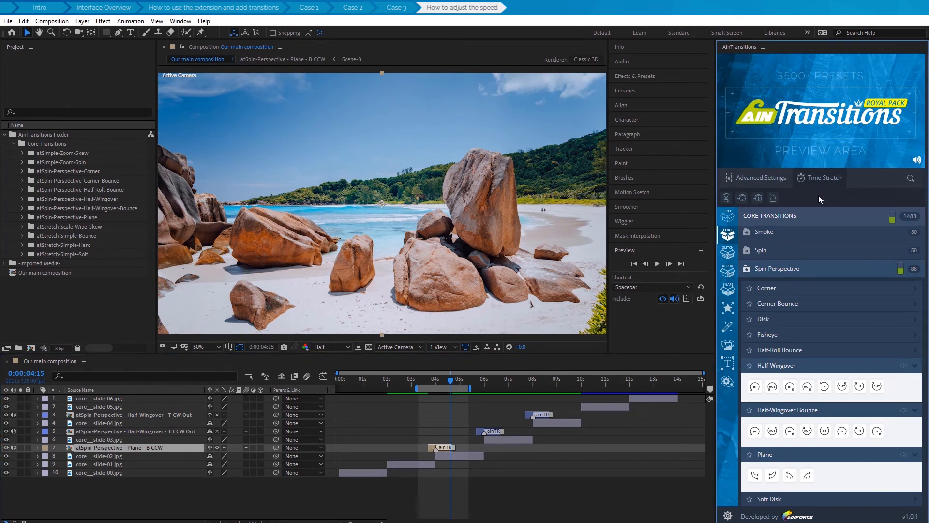
{"action": "left_click", "coordinate": [774, 198]}
{"action": "left_click", "coordinate": [796, 203]}
{"action": "left_click", "coordinate": [789, 200]}
{"action": "left_click", "coordinate": [786, 199]}
{"action": "type", "text": "50"}
{"action": "left_click", "coordinate": [815, 197]}
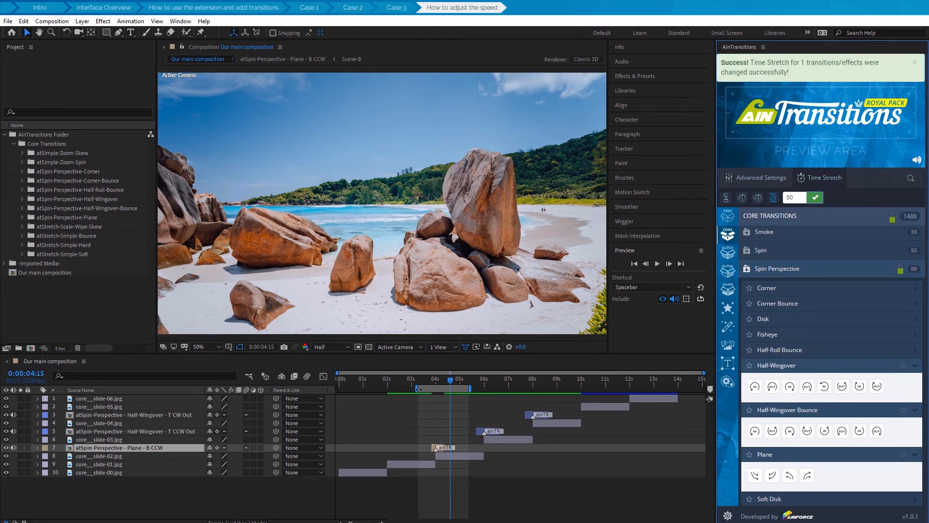
Narrow the work area to about 3.4 s to 5.1 s and preview the time-stretched Plane B CCW transition
{"action": "left_click_drag", "start_coordinate": [433, 389], "coordinate": [464, 389]}
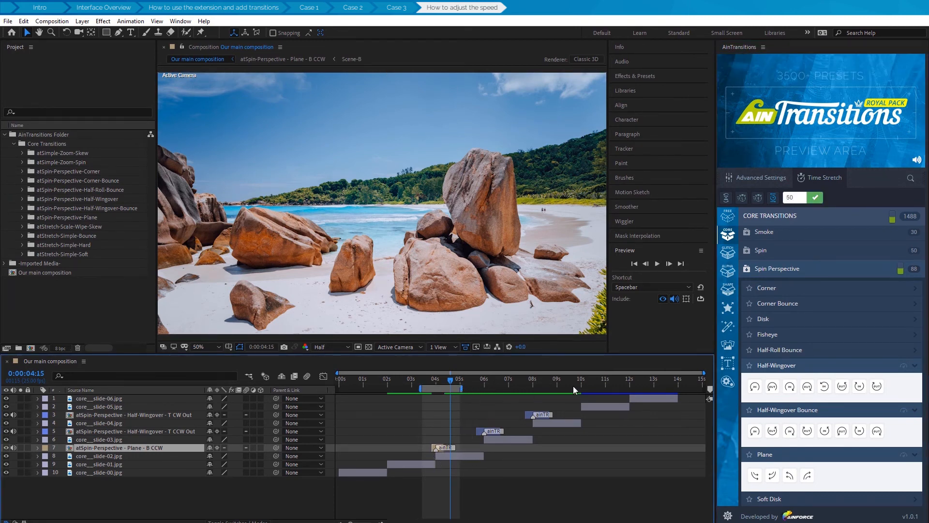
{"action": "left_click", "coordinate": [657, 263]}
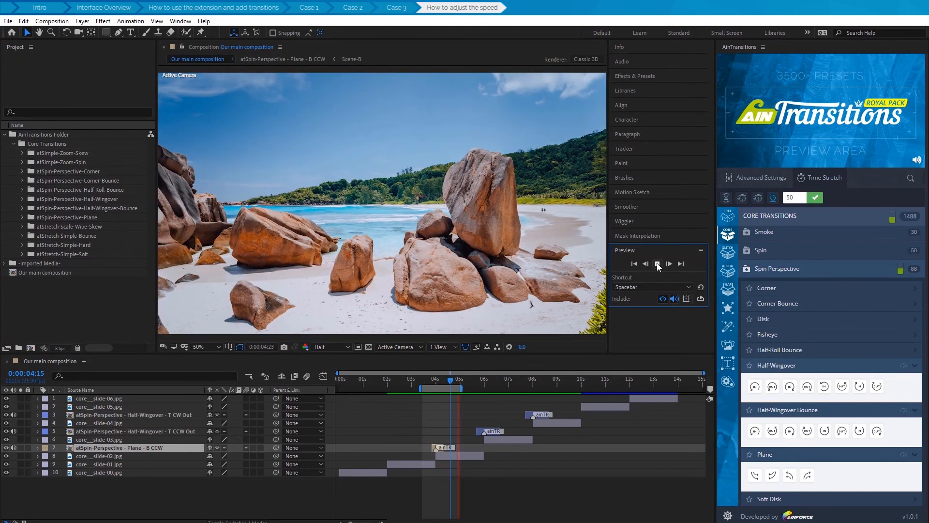
{"action": "left_click", "coordinate": [657, 264]}
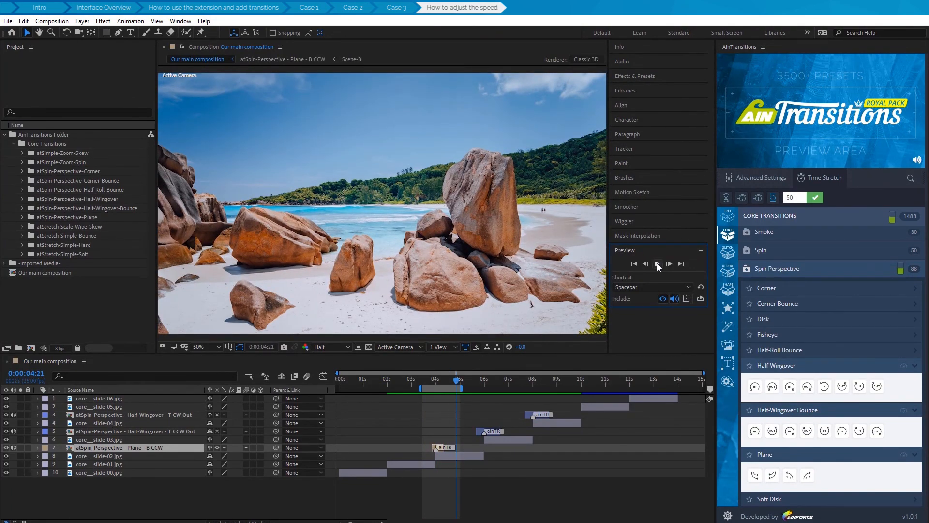